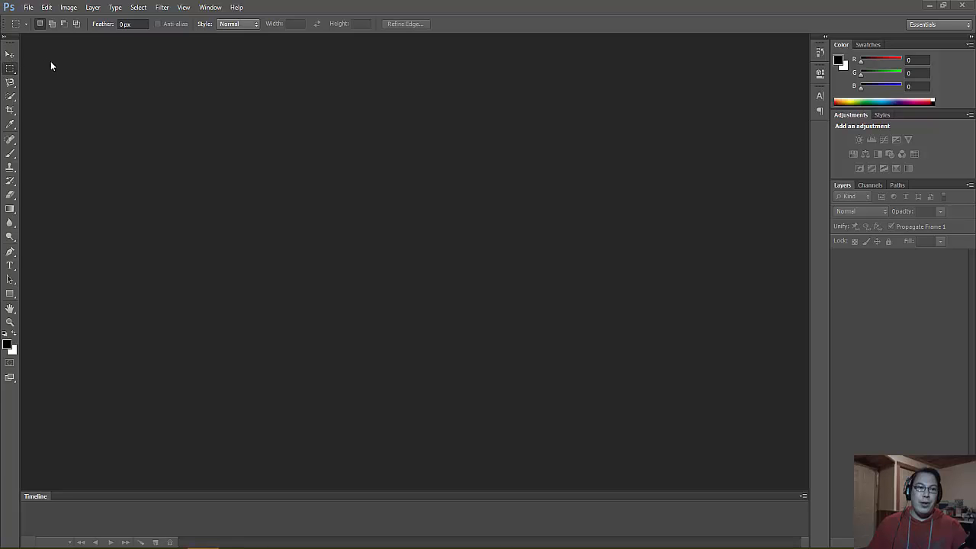
Activate the Move Tool briefly, and switch the marquee selection group to the Single Column Marquee Tool
click(13, 58)
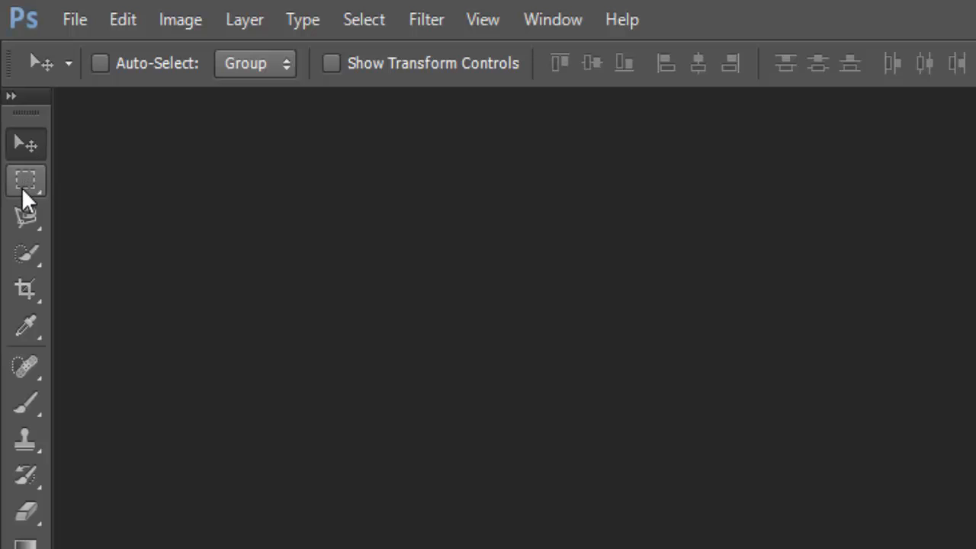
click(23, 193)
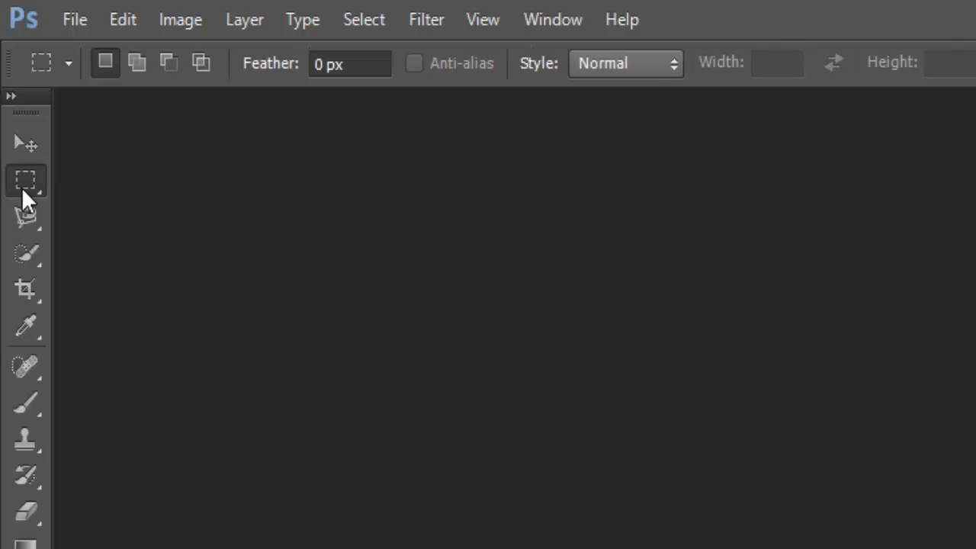
right_click(21, 187)
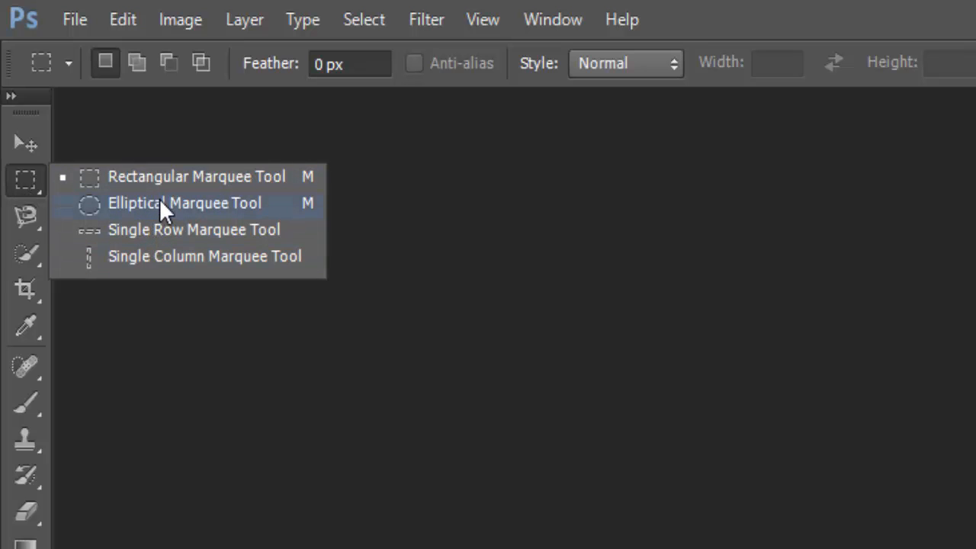
click(159, 257)
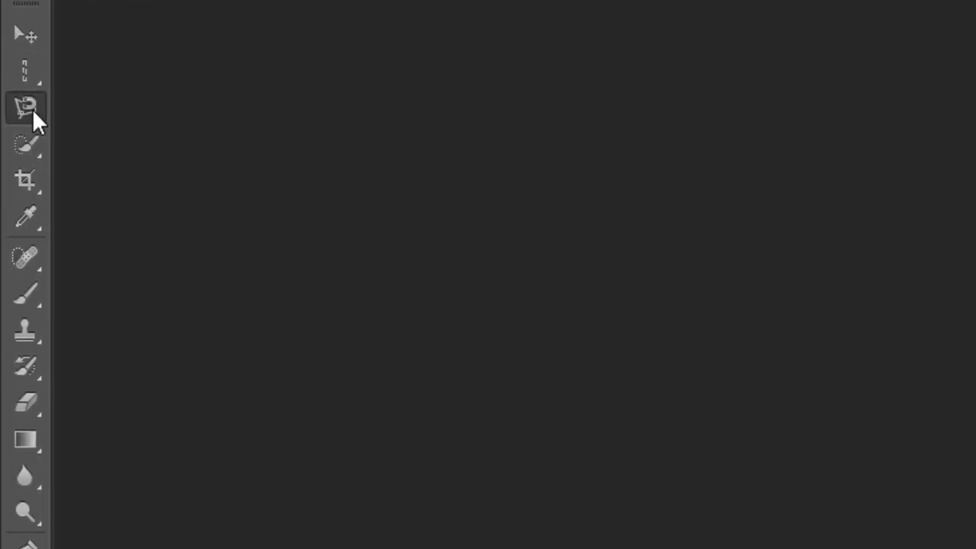
Examine the tools grouped with the Magnetic Lasso Tool and with the Quick Selection Tool
click(32, 109)
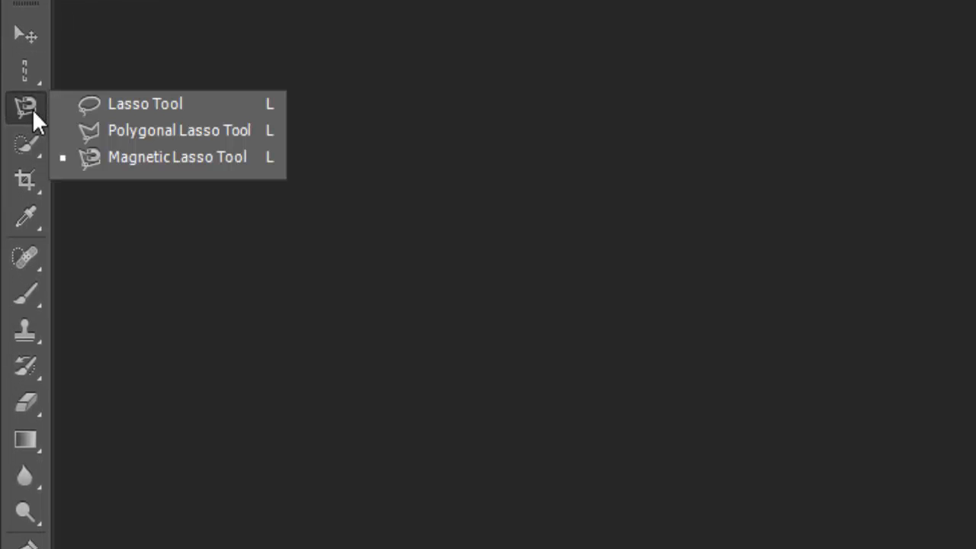
click(131, 156)
click(19, 147)
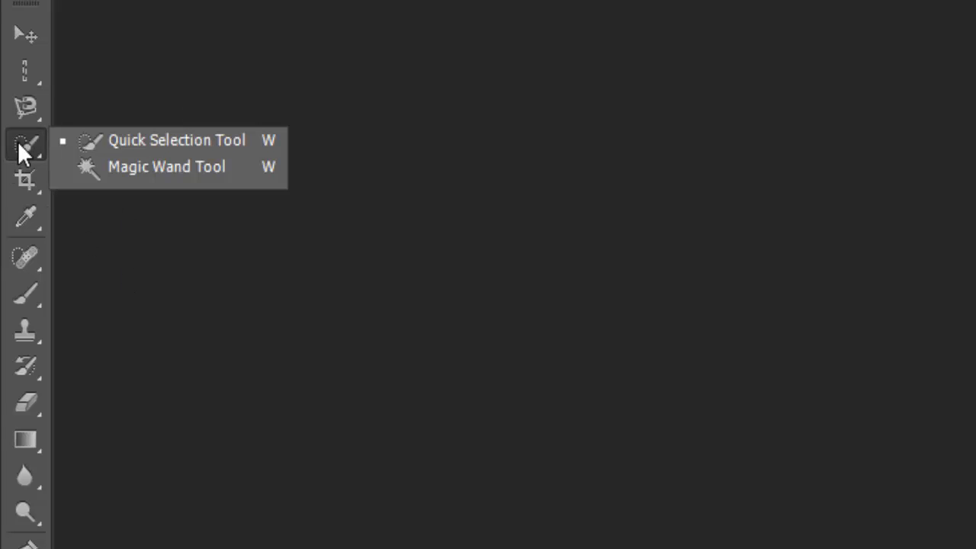
click(151, 260)
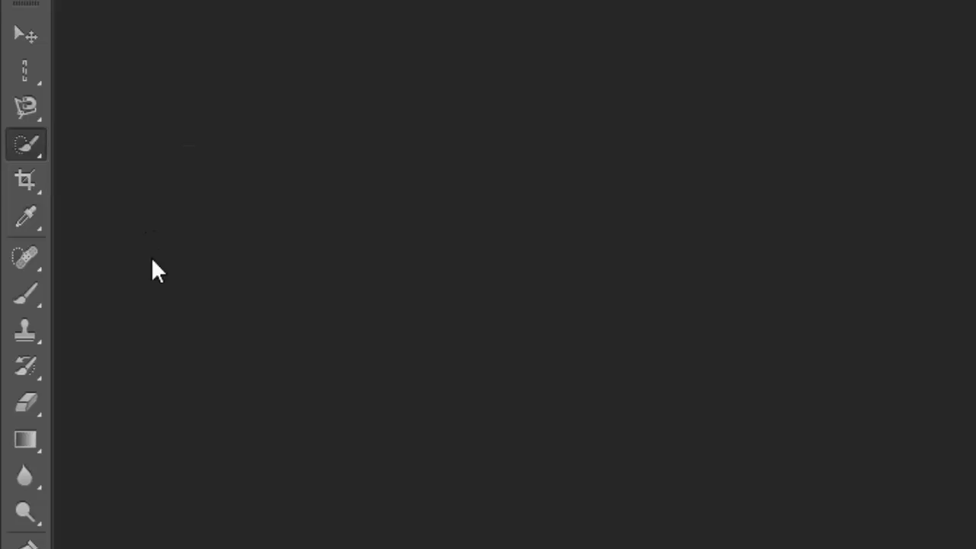
Examine the Crop Tool and the tools grouped with the Eyedropper Tool and the Spot Healing Brush Tool
click(27, 181)
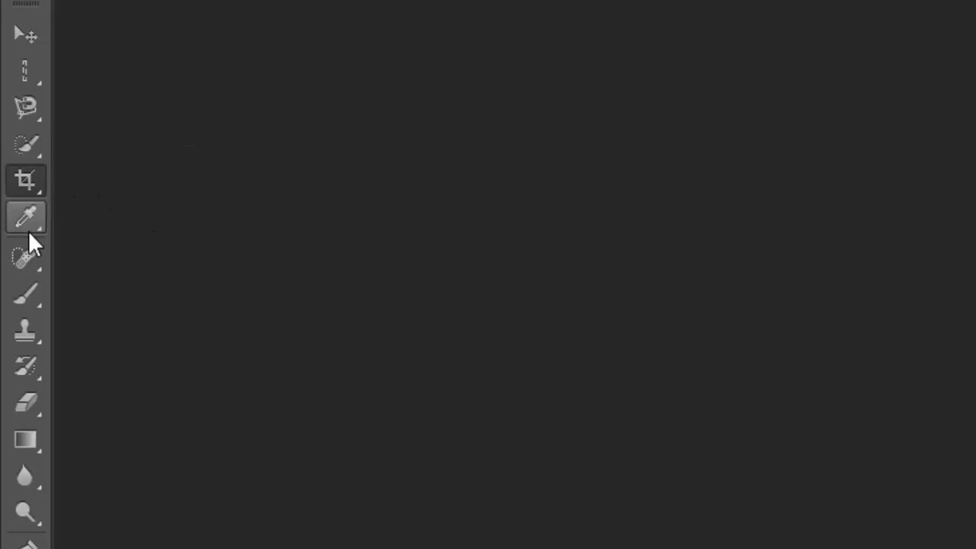
click(29, 222)
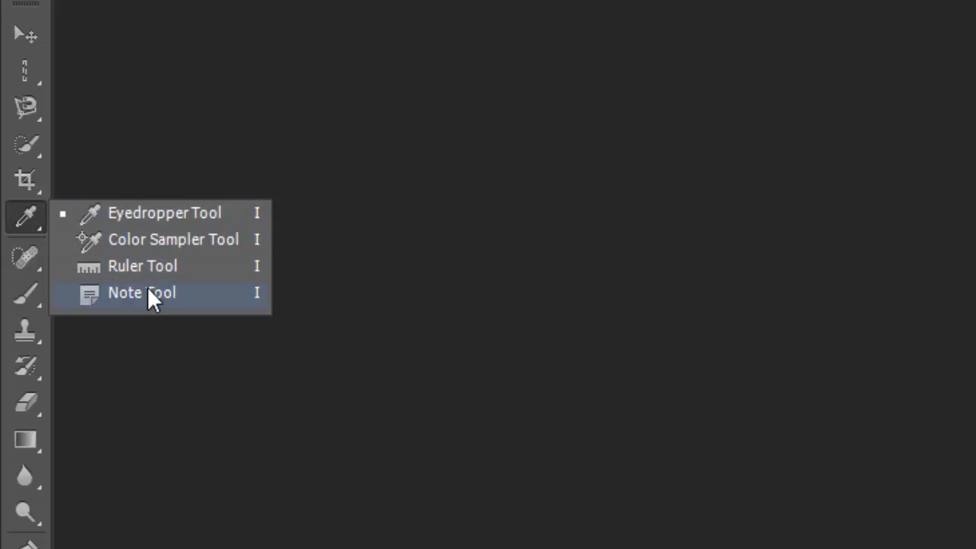
click(29, 264)
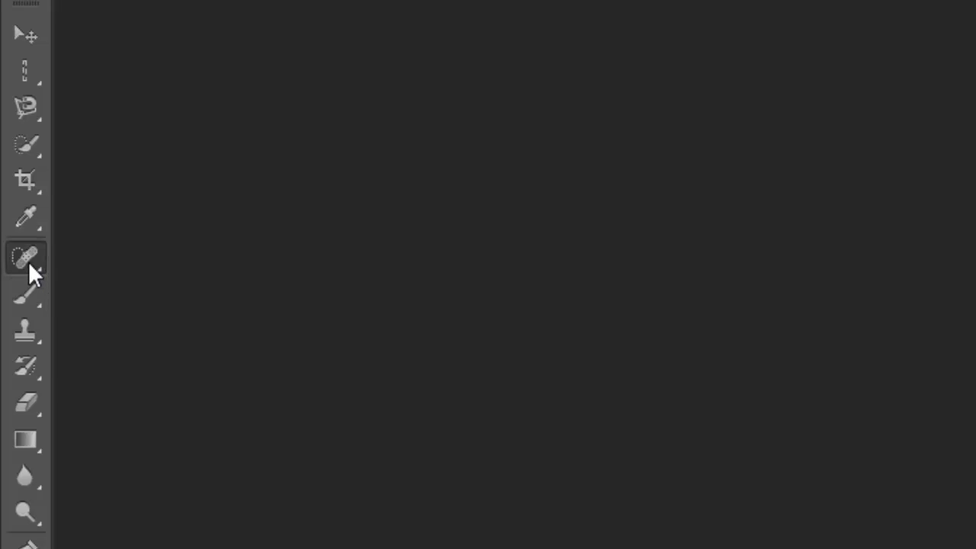
click(28, 261)
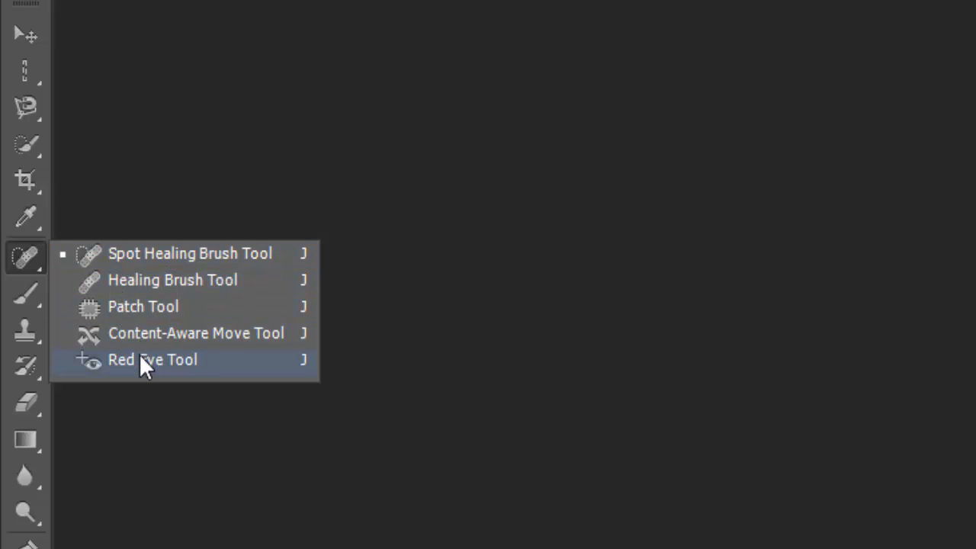
click(130, 411)
Examine the tools grouped with the Brush Tool and with the Clone Stamp Tool
click(32, 294)
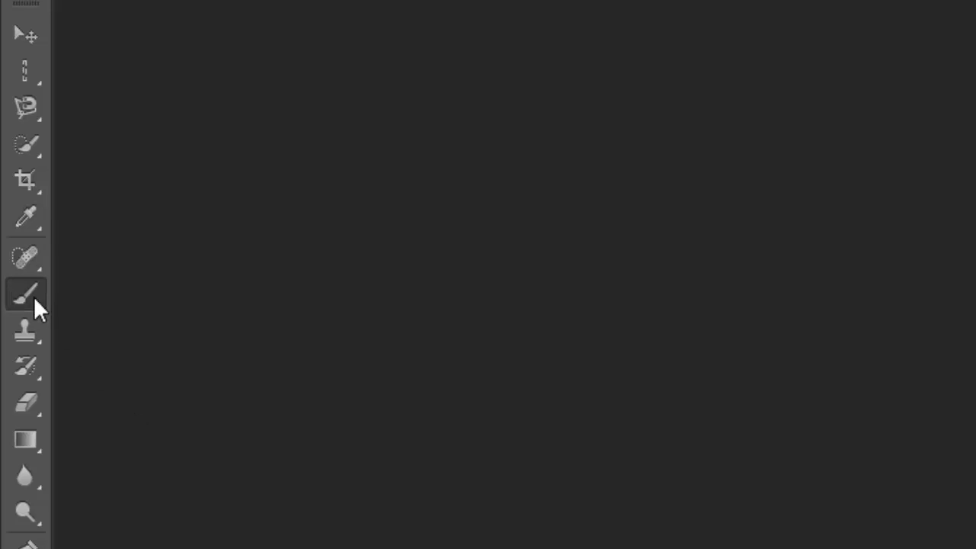
right_click(33, 297)
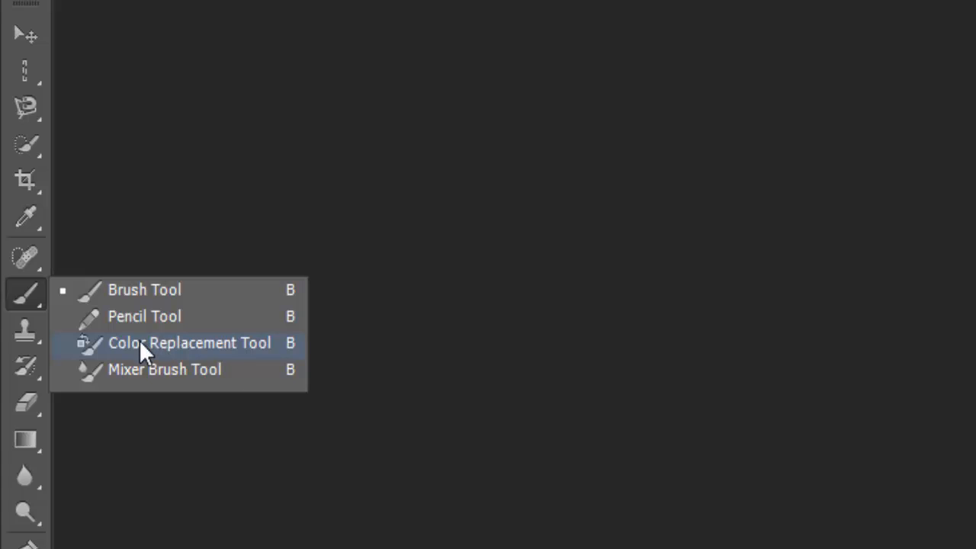
click(155, 507)
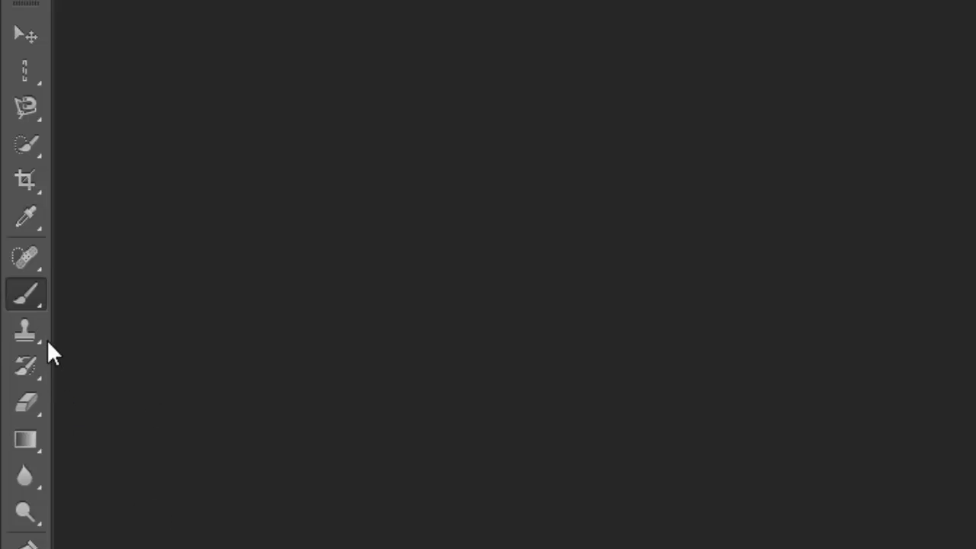
click(32, 342)
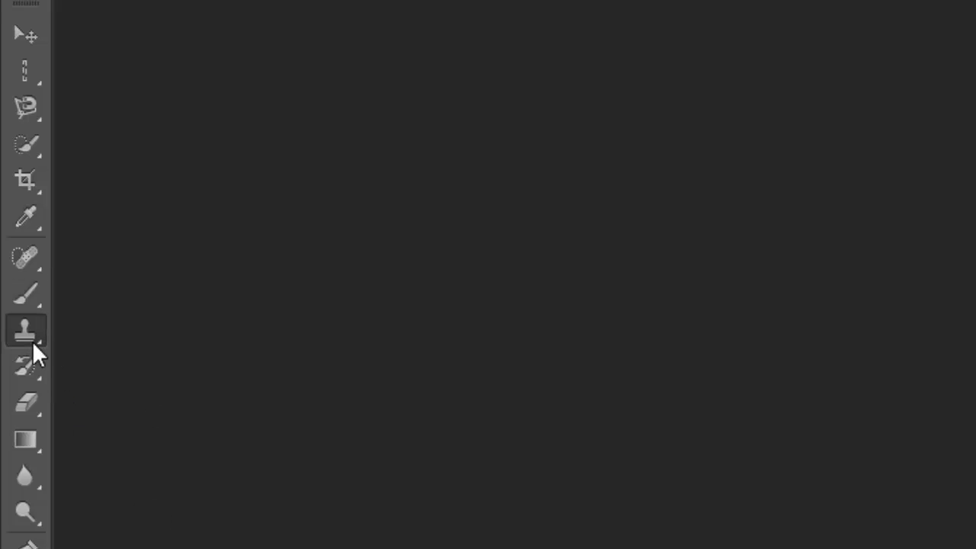
right_click(32, 341)
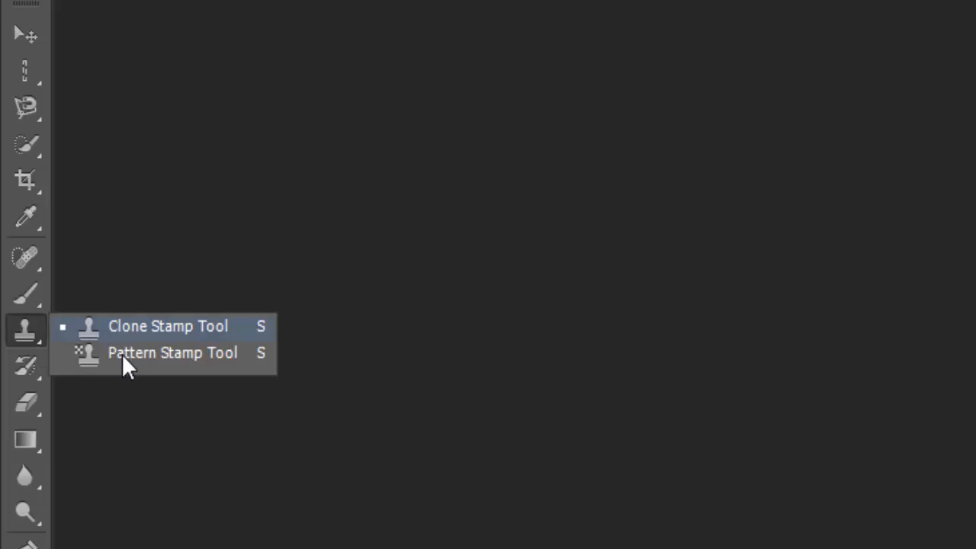
click(194, 467)
Examine the tools grouped with the History Brush Tool and with the Eraser Tool
click(24, 374)
right_click(25, 377)
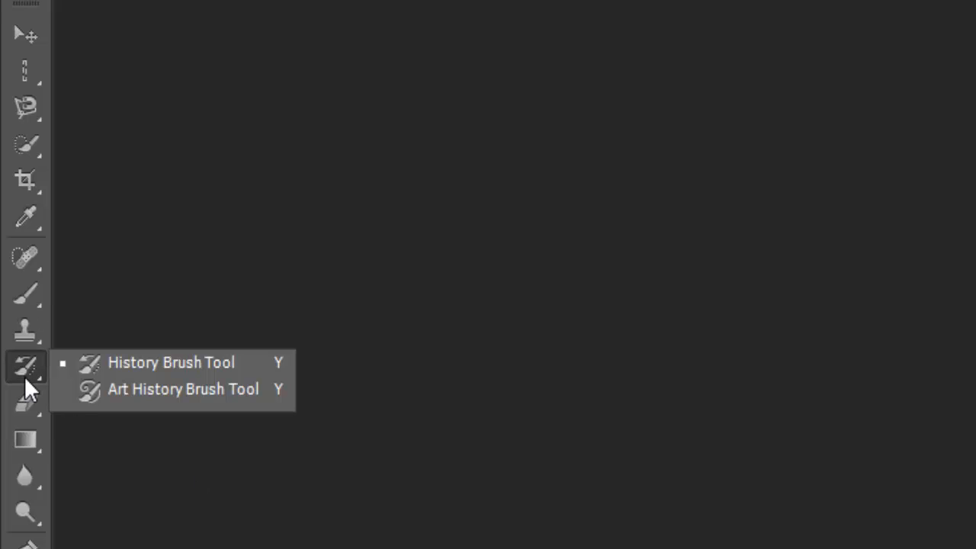
click(142, 424)
click(34, 167)
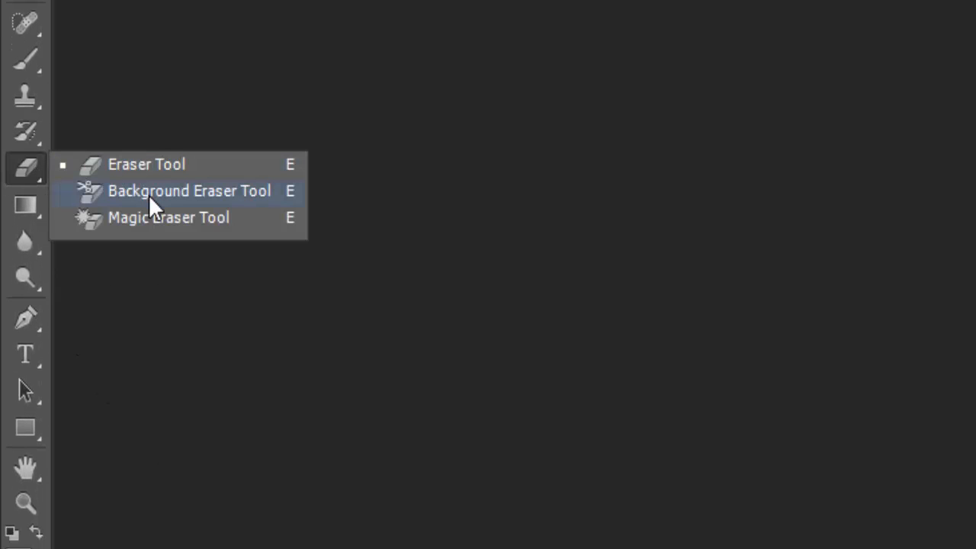
click(149, 281)
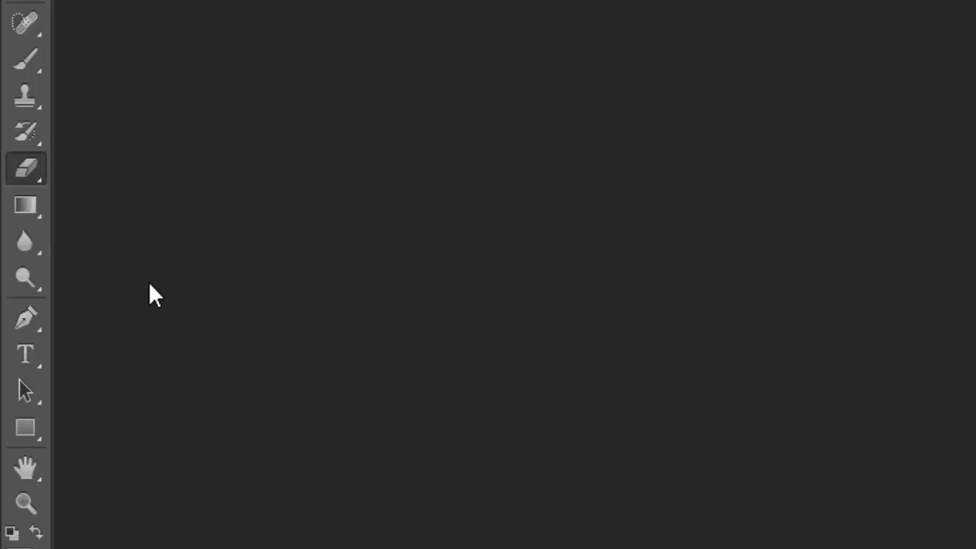
View the tools grouped with the Gradient Tool, and switch the blur group to the Smudge Tool
click(36, 213)
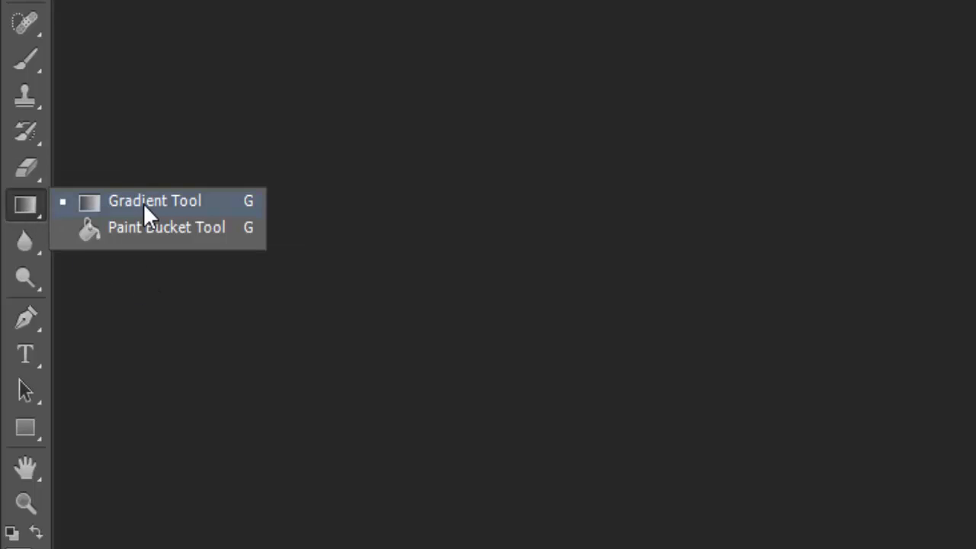
click(144, 263)
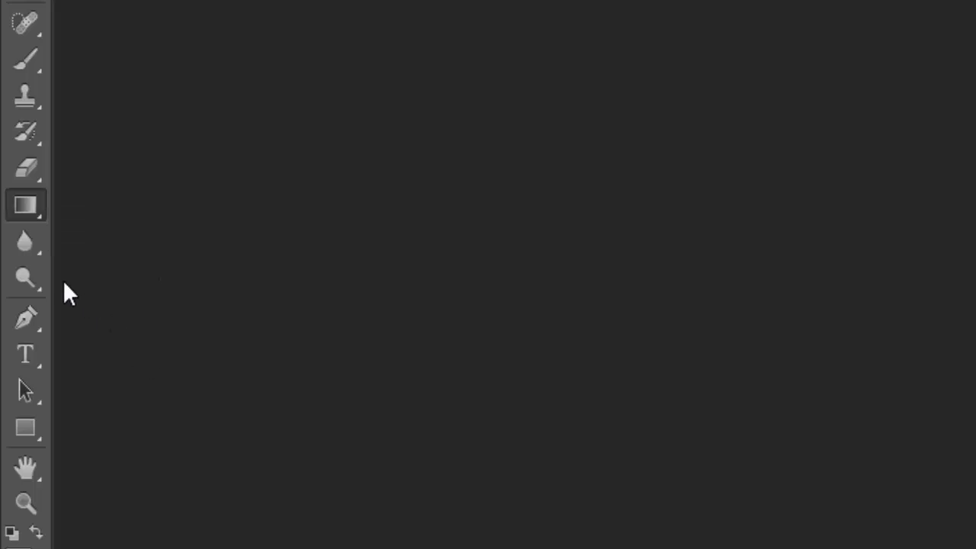
click(32, 249)
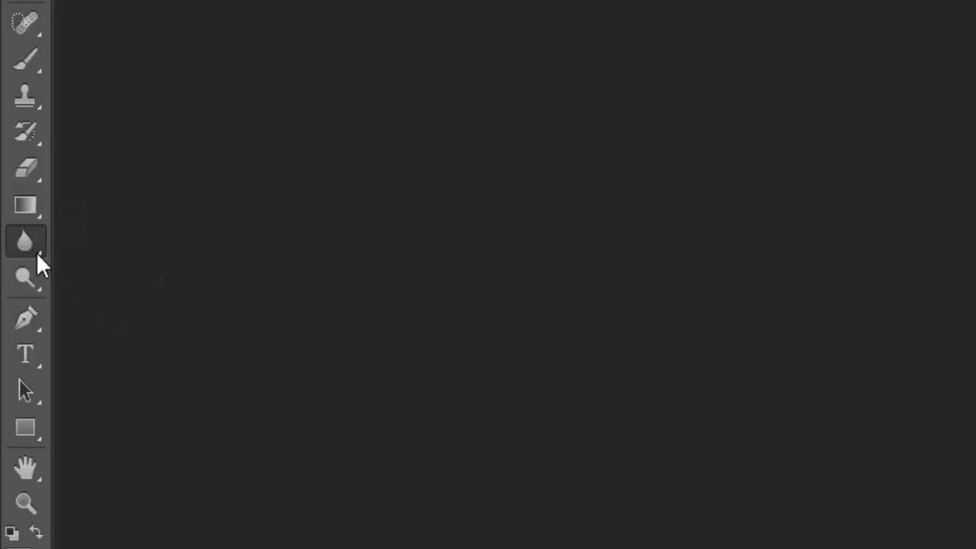
click(37, 248)
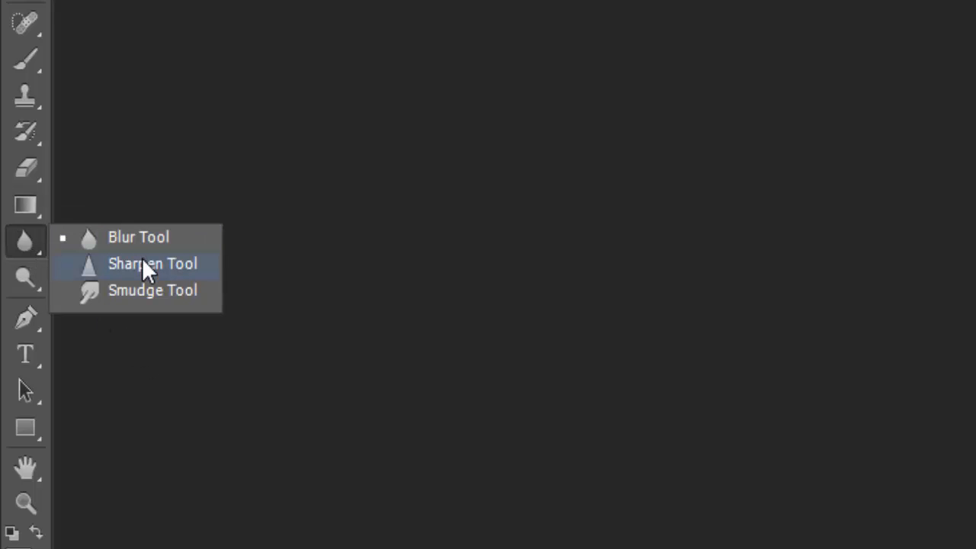
click(149, 297)
Examine the tools grouped with the Dodge Tool and with the Pen Tool
click(35, 276)
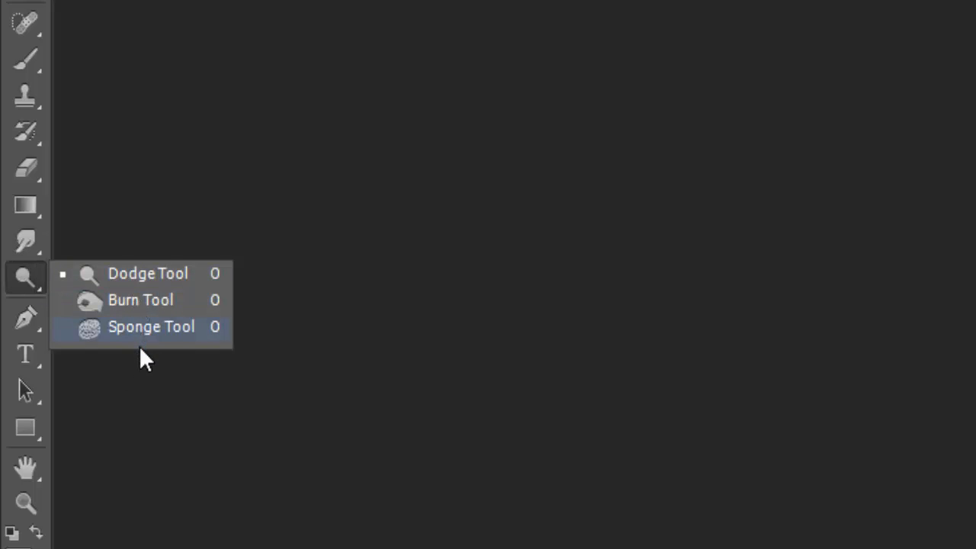
click(23, 334)
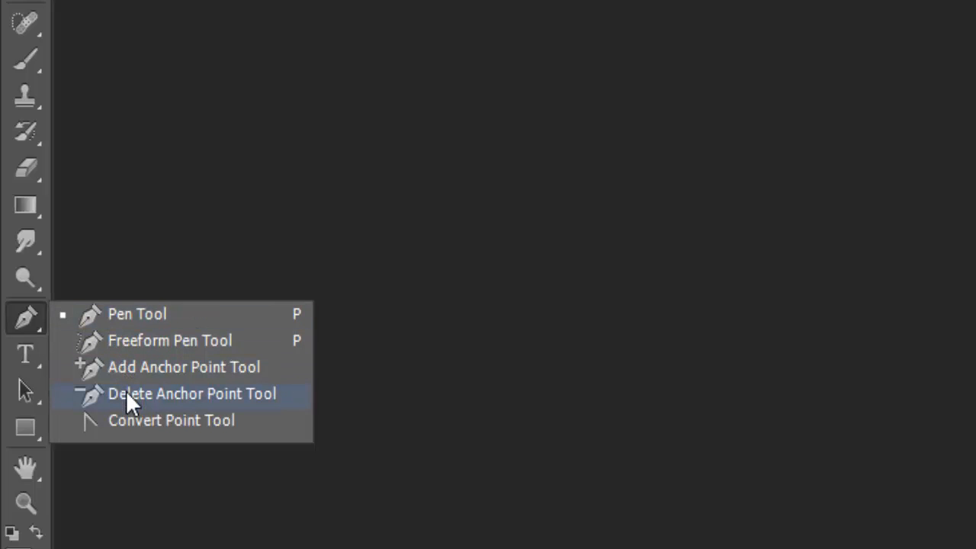
click(159, 492)
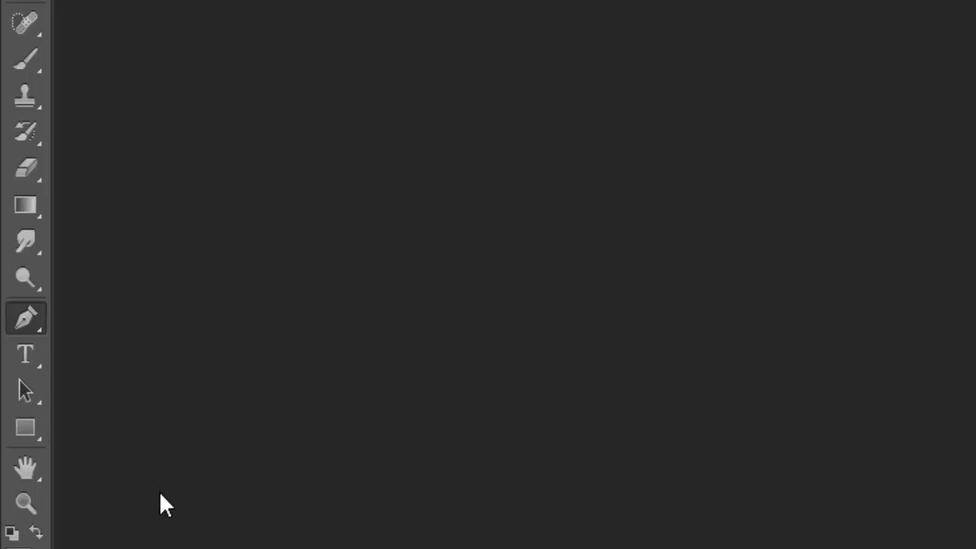
Examine the Type Tool and the tools grouped with the Path Selection Tool
click(32, 362)
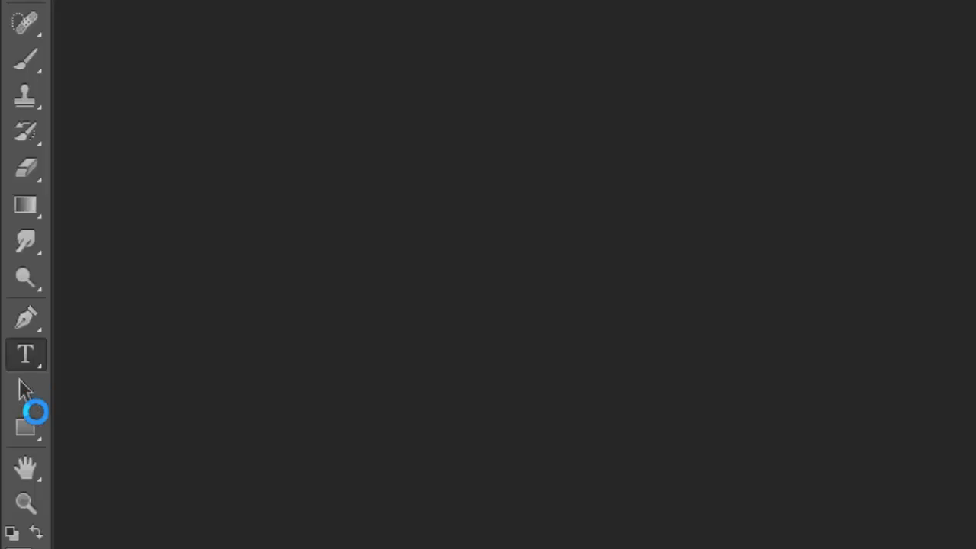
click(27, 396)
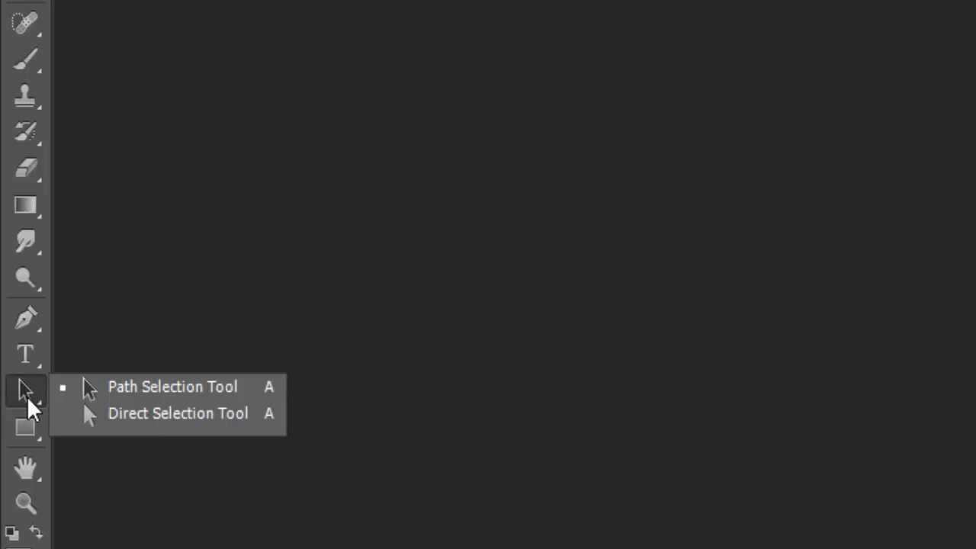
click(149, 490)
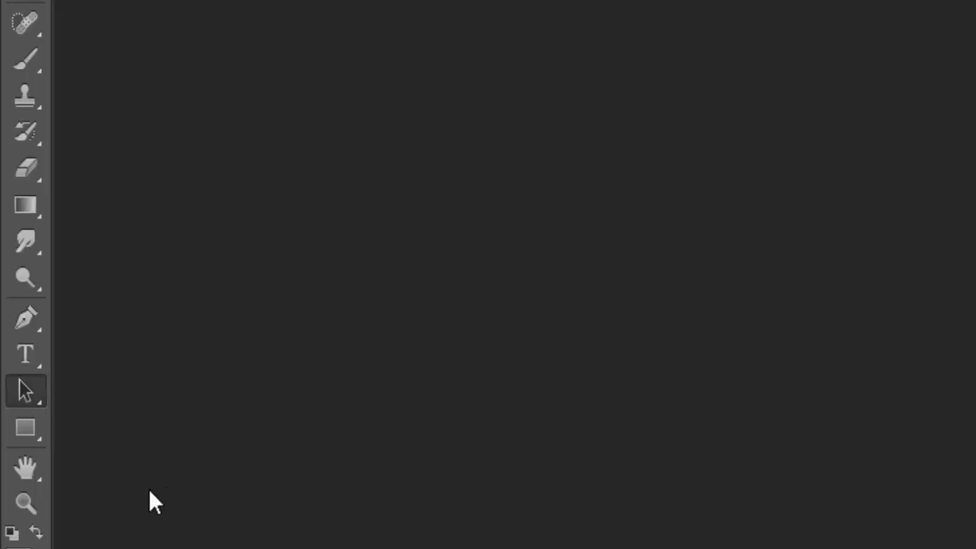
Examine the shape tools grouped with the Rectangle Tool and the view tools grouped with the Hand Tool
click(33, 429)
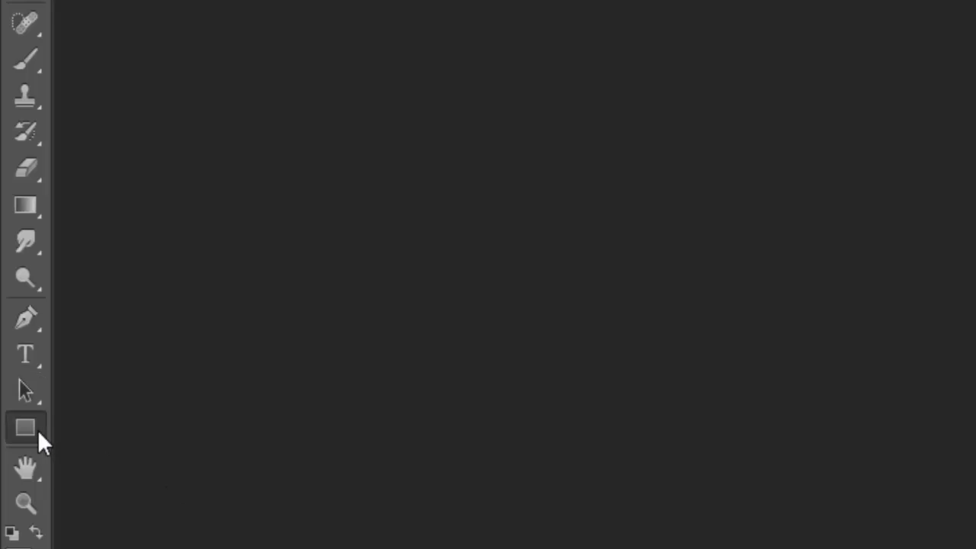
right_click(37, 429)
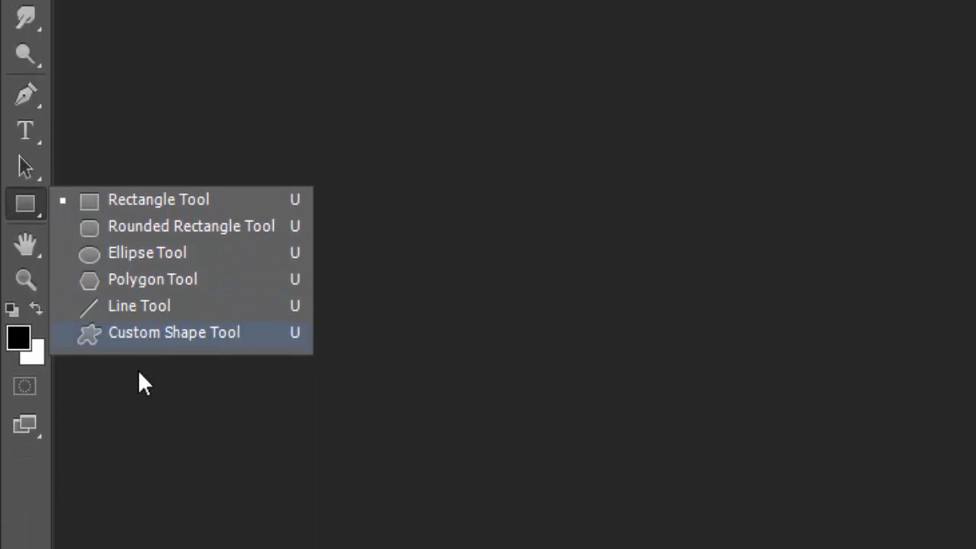
click(138, 370)
right_click(35, 246)
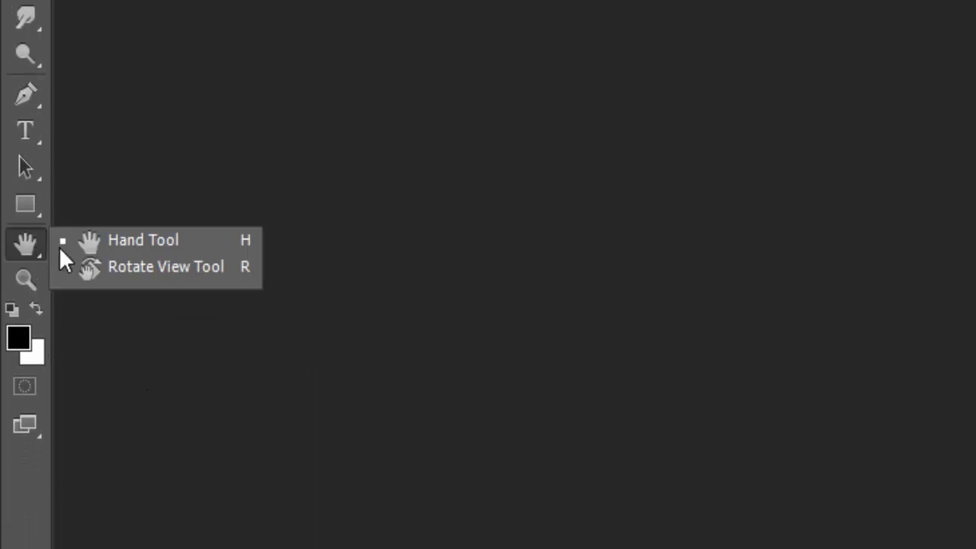
click(153, 387)
Activate the Zoom Tool and view the available screen modes
click(35, 288)
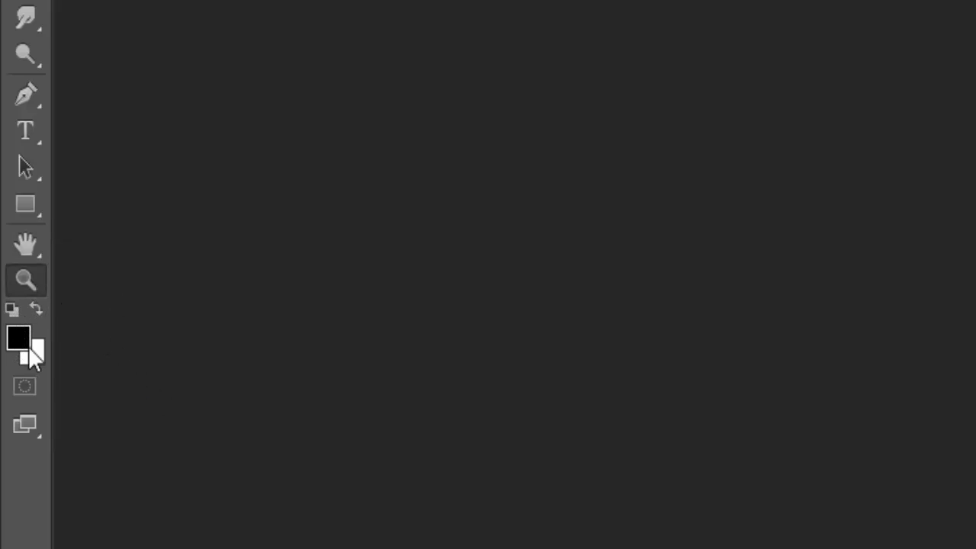
click(28, 423)
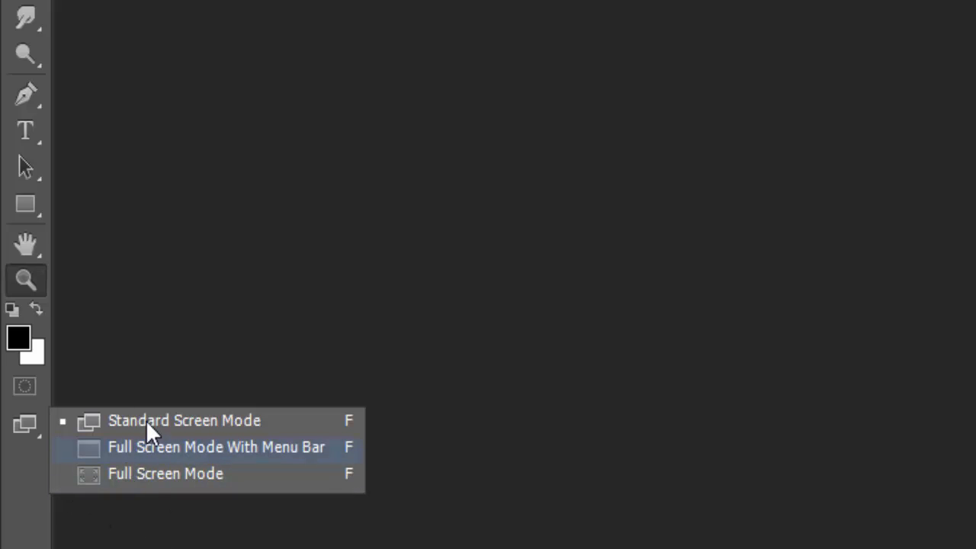
click(184, 483)
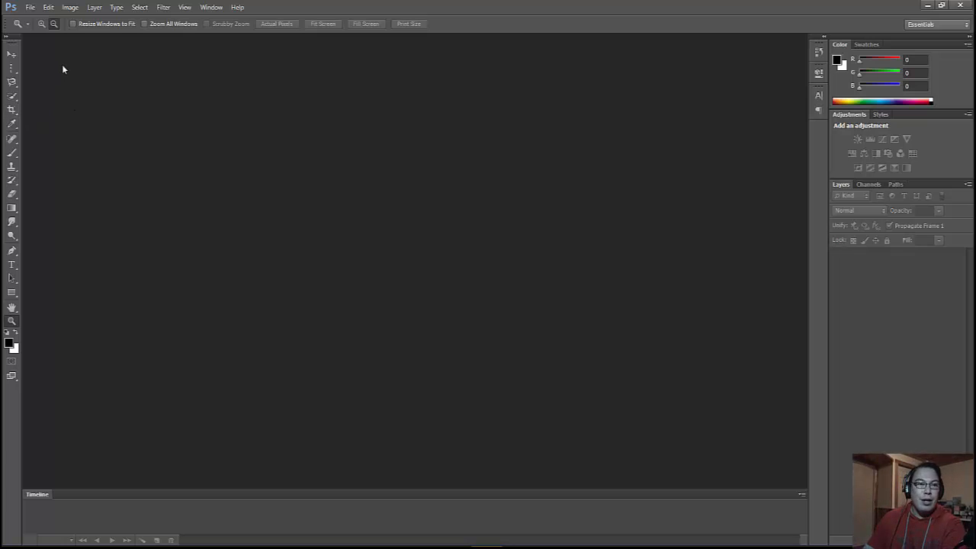
Start a new document and set its height to 1080 pixels, keeping Pixels as the width unit
click(29, 7)
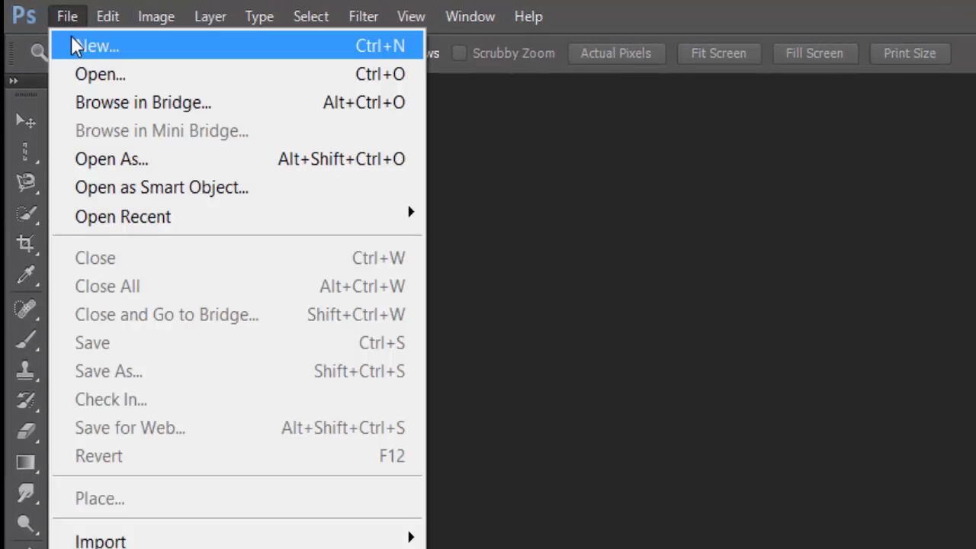
click(33, 19)
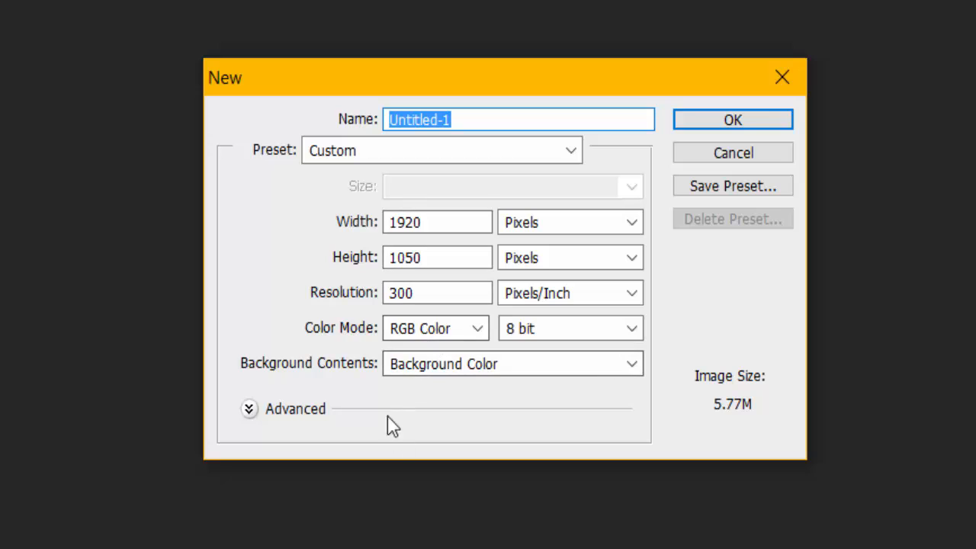
double_click(424, 259)
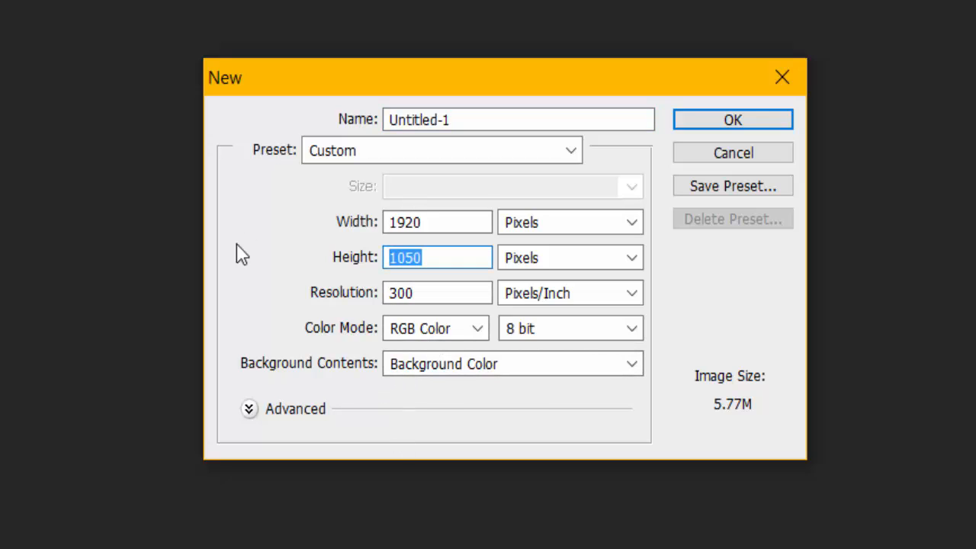
text(1080)
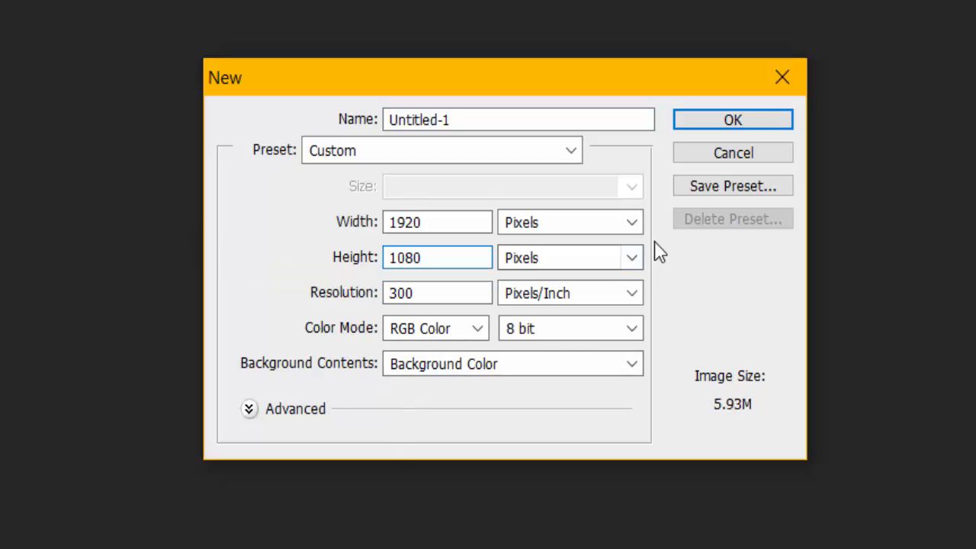
click(633, 223)
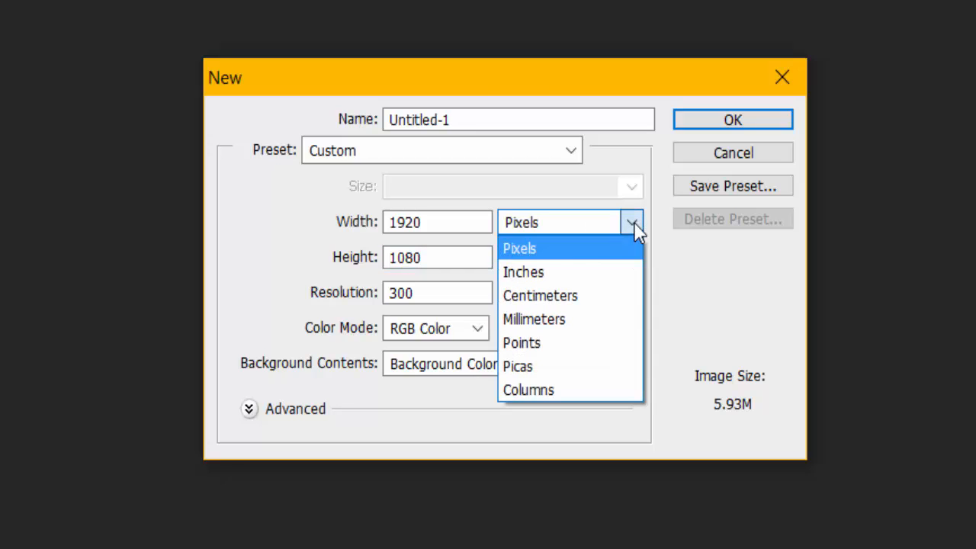
click(684, 302)
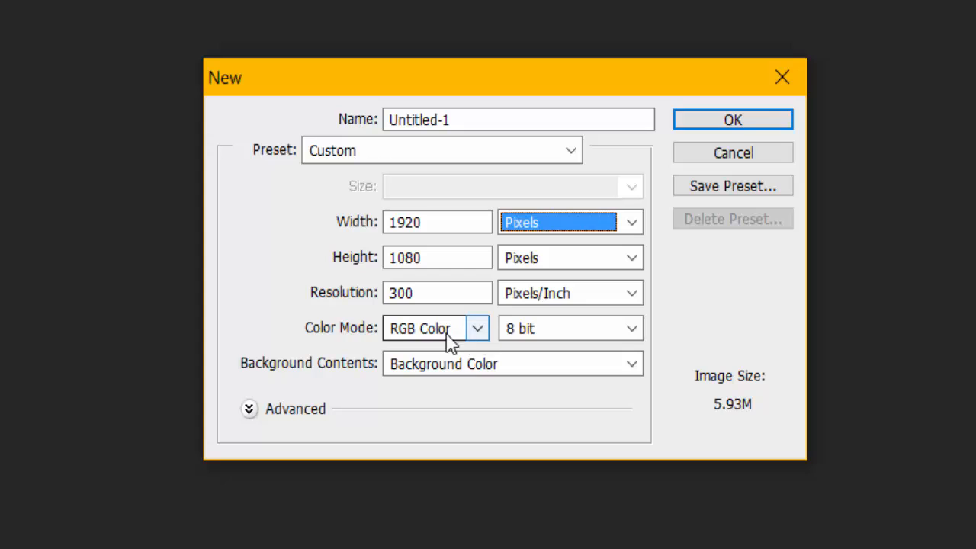
Switch the color depth back and forth between 32 bit and 8 bit to compare image sizes, ending on 8 bit
click(547, 328)
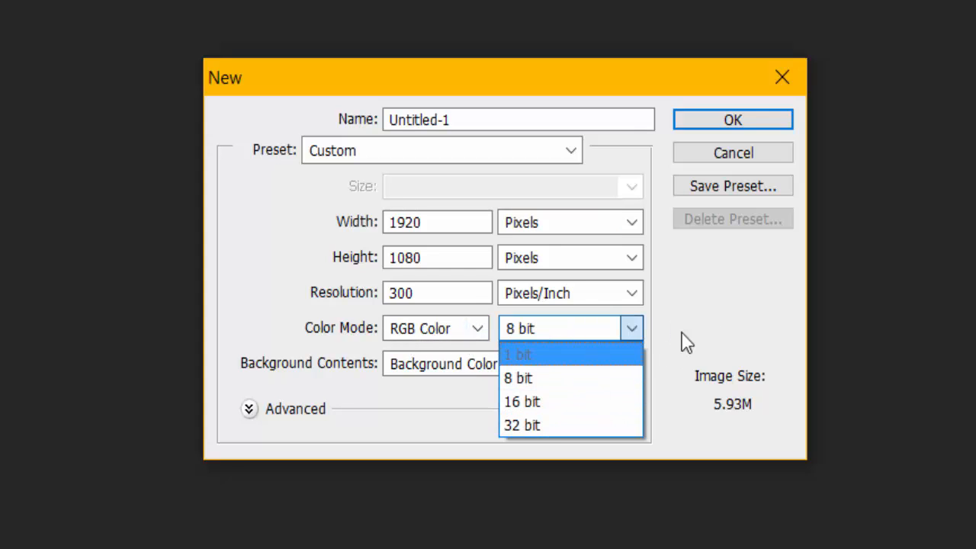
click(535, 425)
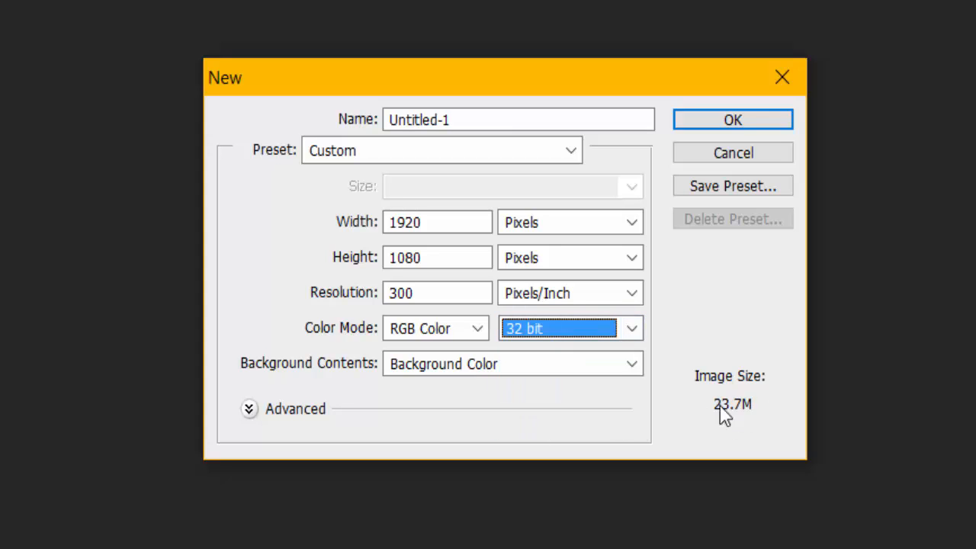
click(579, 334)
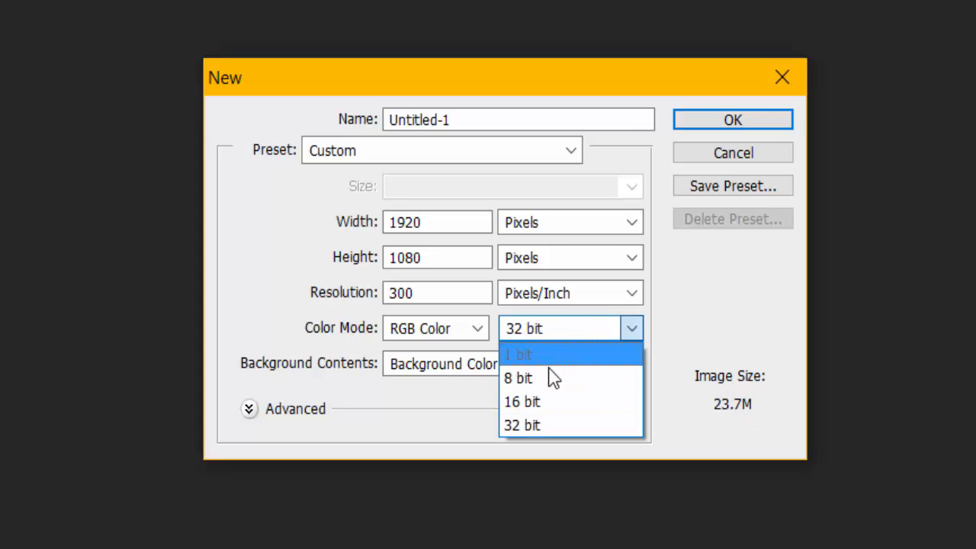
click(552, 379)
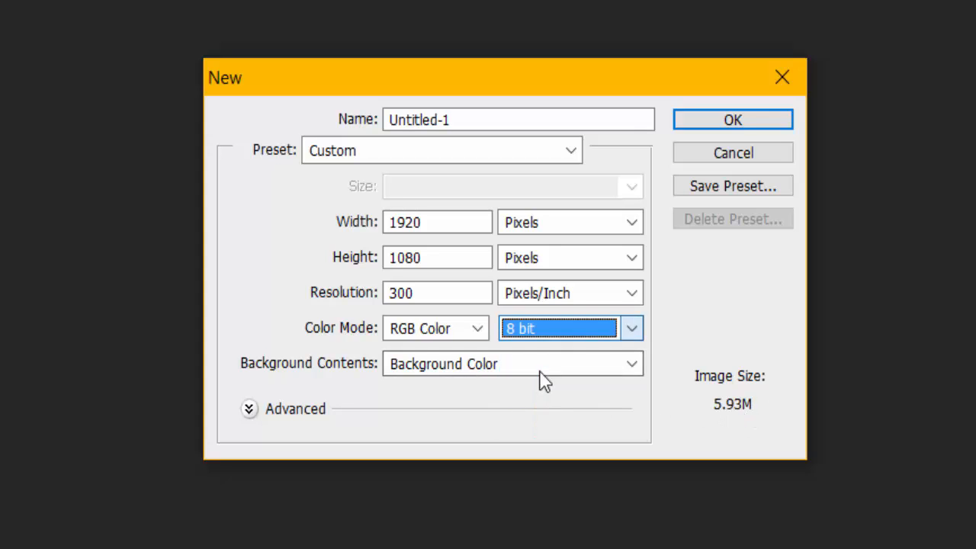
click(633, 336)
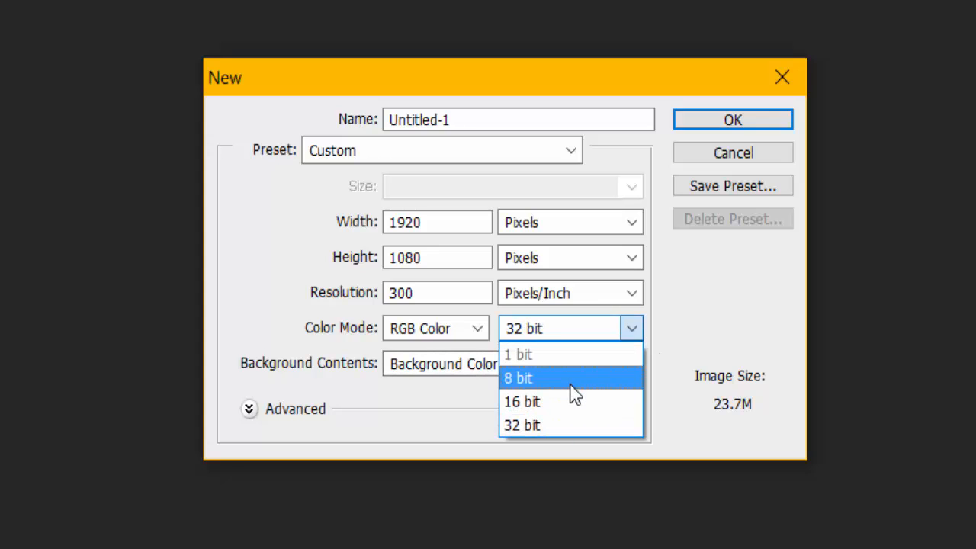
click(572, 392)
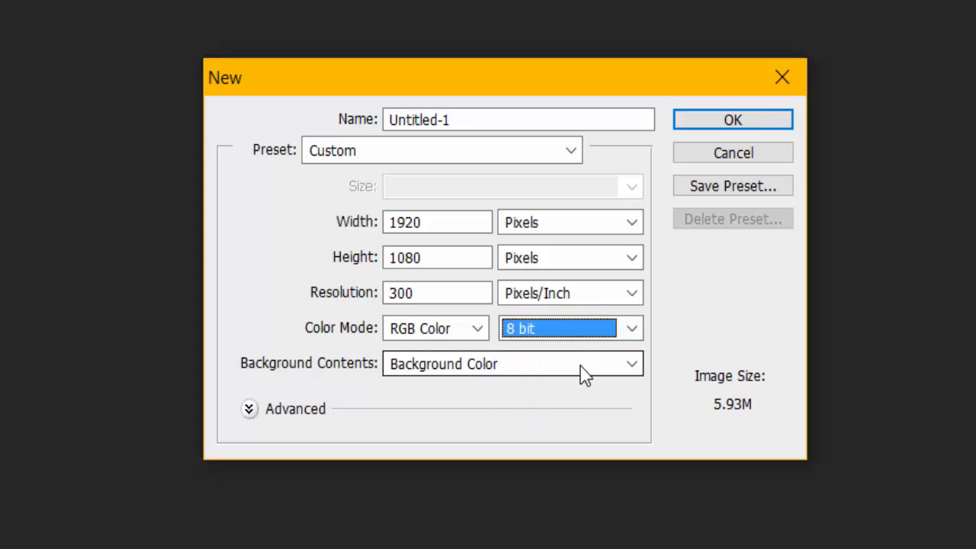
click(633, 335)
click(595, 426)
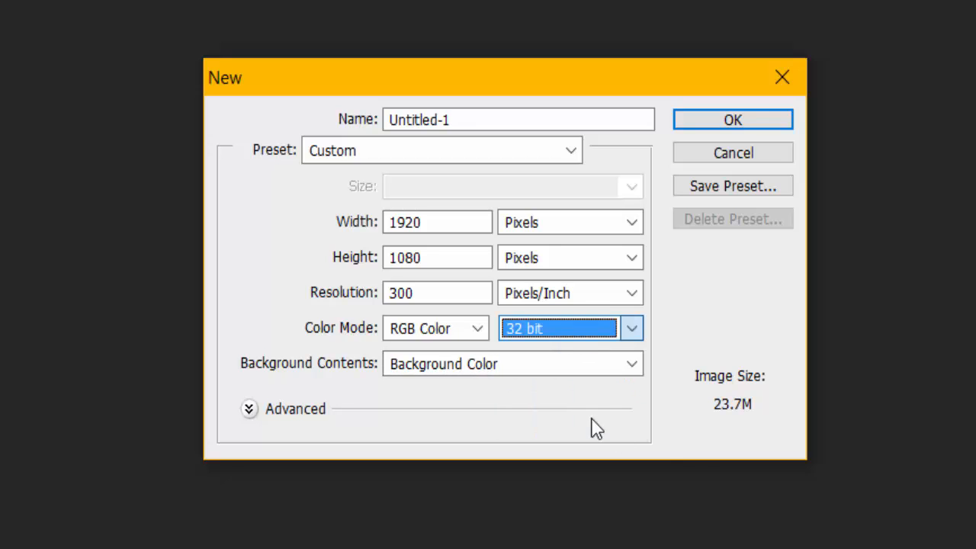
click(628, 332)
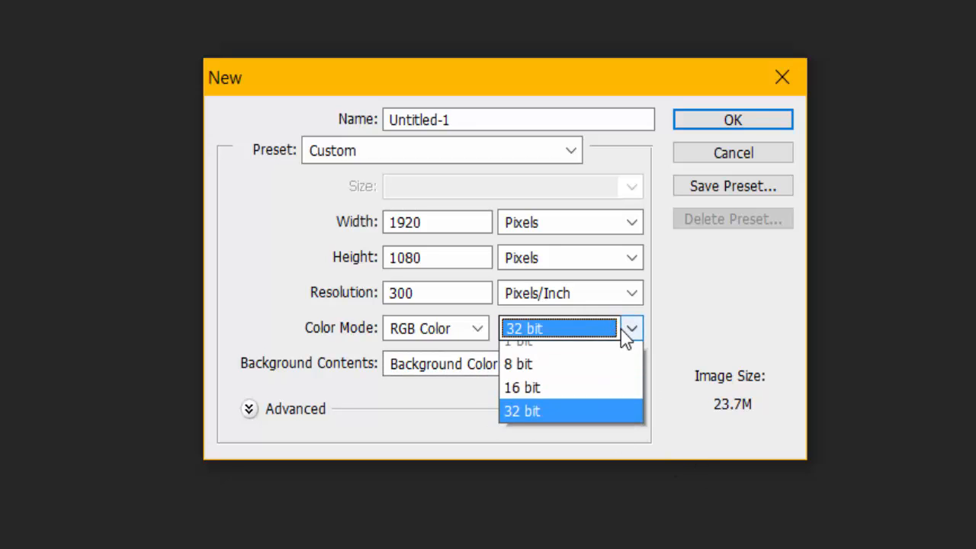
click(579, 378)
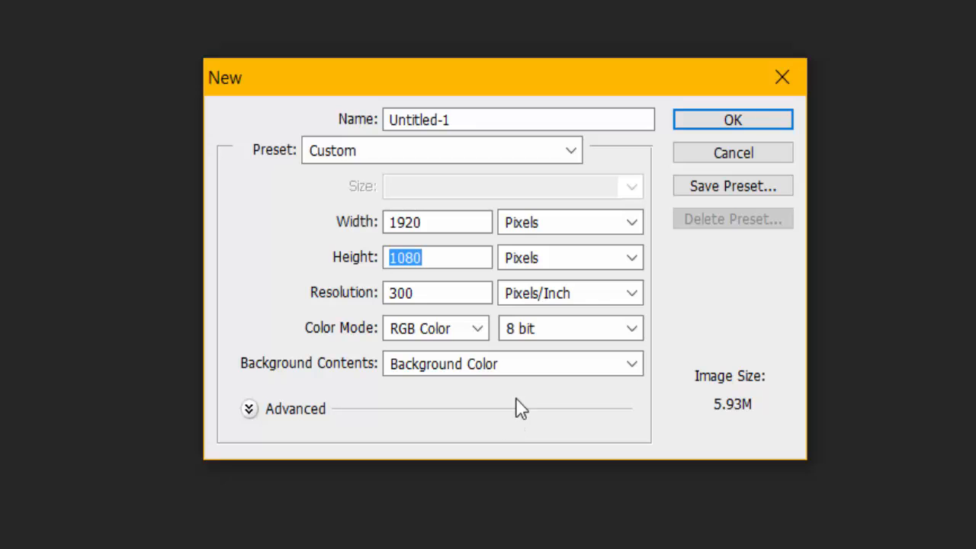
Create the document after checking its advanced options, and add a new empty layer
click(249, 411)
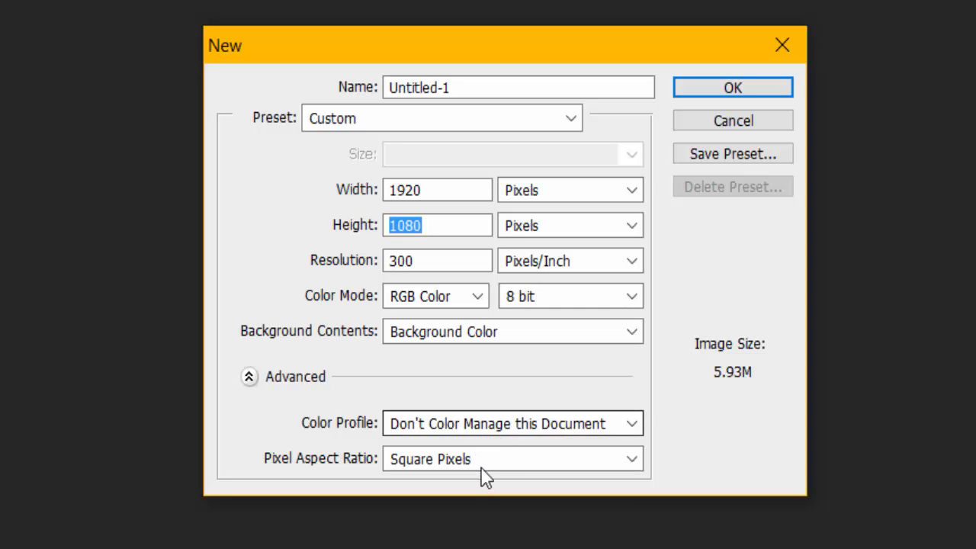
click(250, 377)
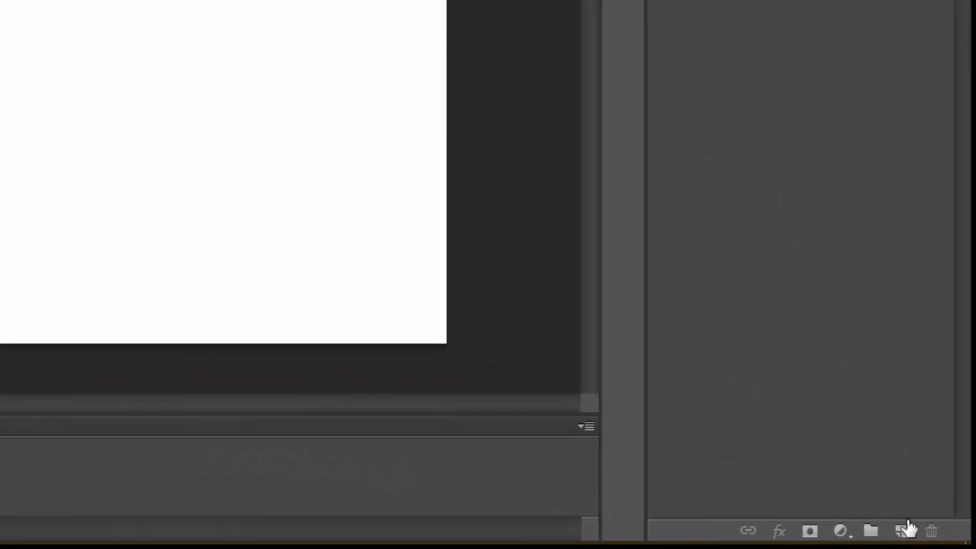
click(902, 532)
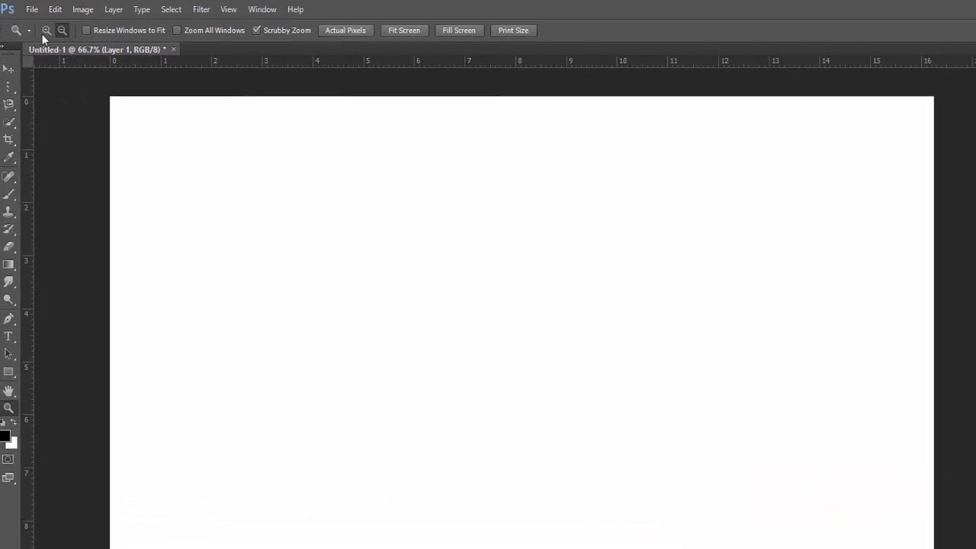
Place the image 0.jpg from the Cluttered Pics folder into the document
click(25, 7)
click(61, 344)
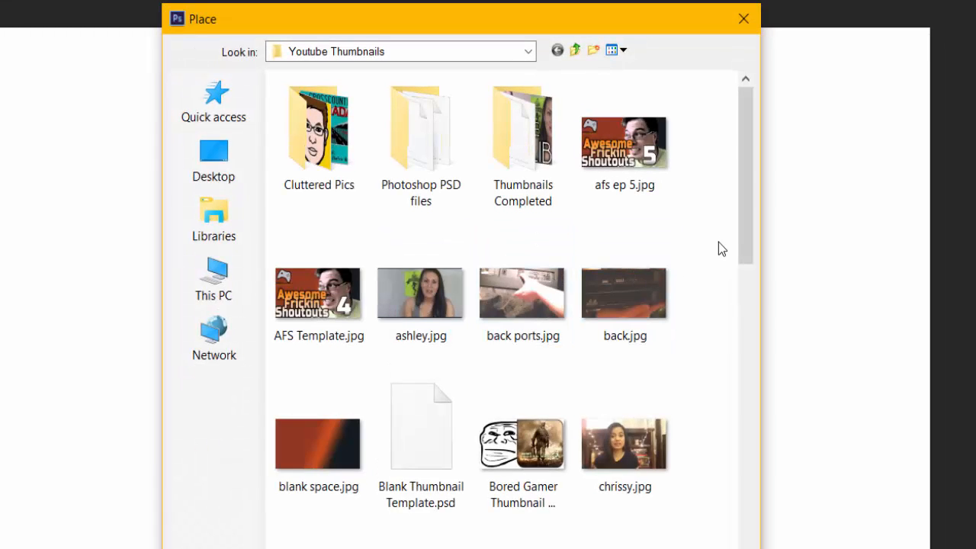
drag(744, 196, 741, 495)
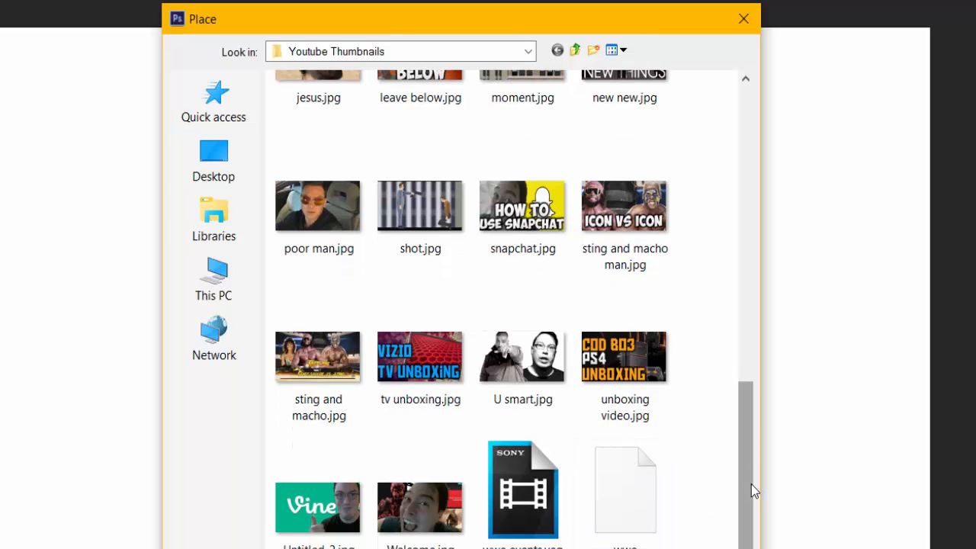
drag(752, 485, 743, 197)
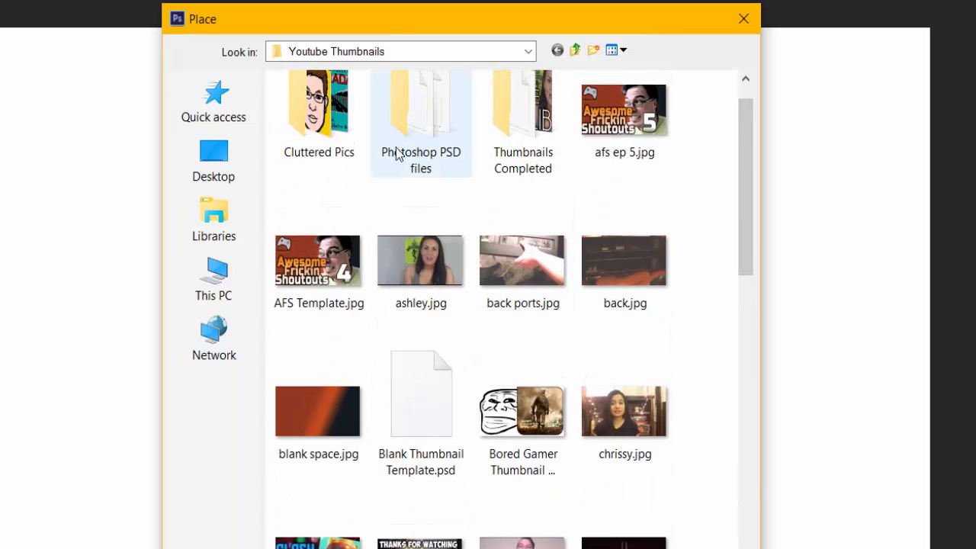
double_click(338, 127)
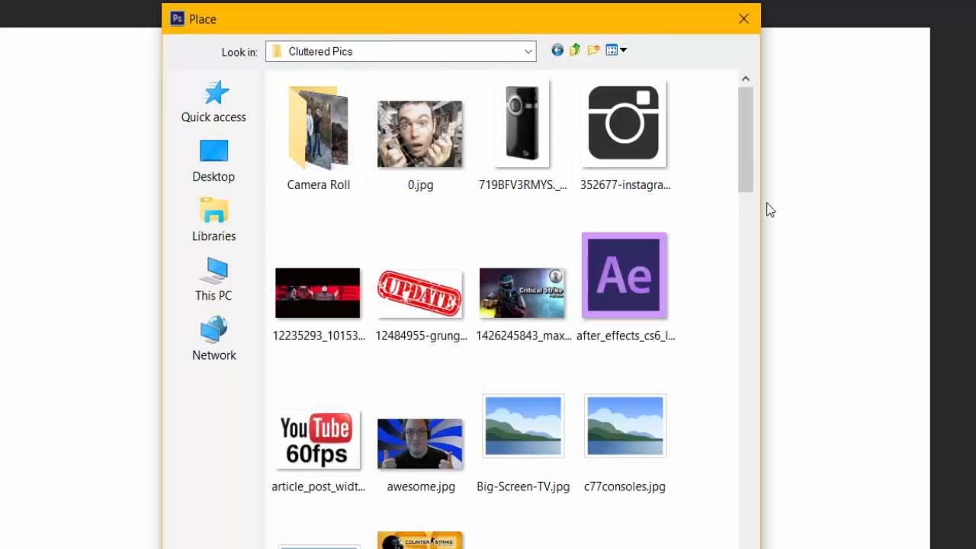
double_click(407, 162)
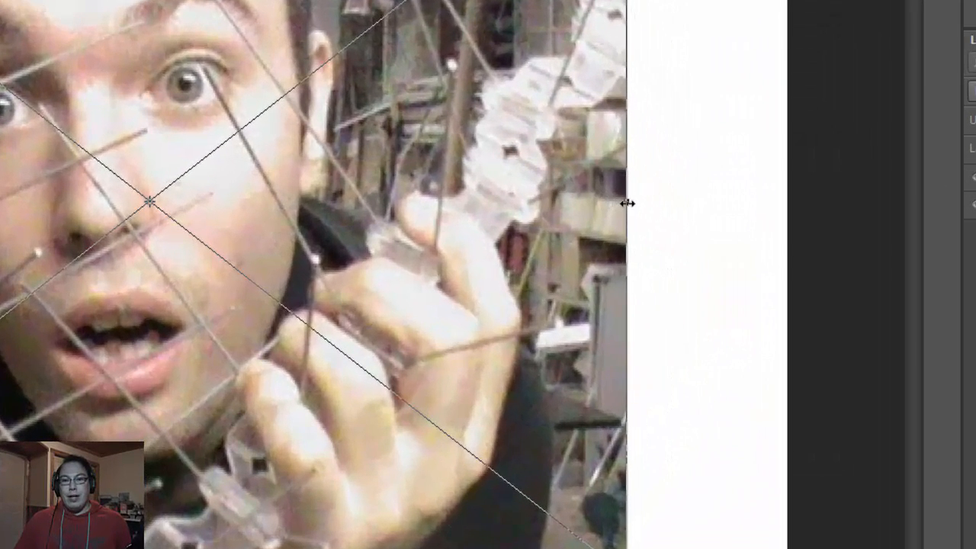
Stretch the placed image sideways to 96% width so it reaches both canvas edges, and commit the placement
drag(630, 203, 785, 201)
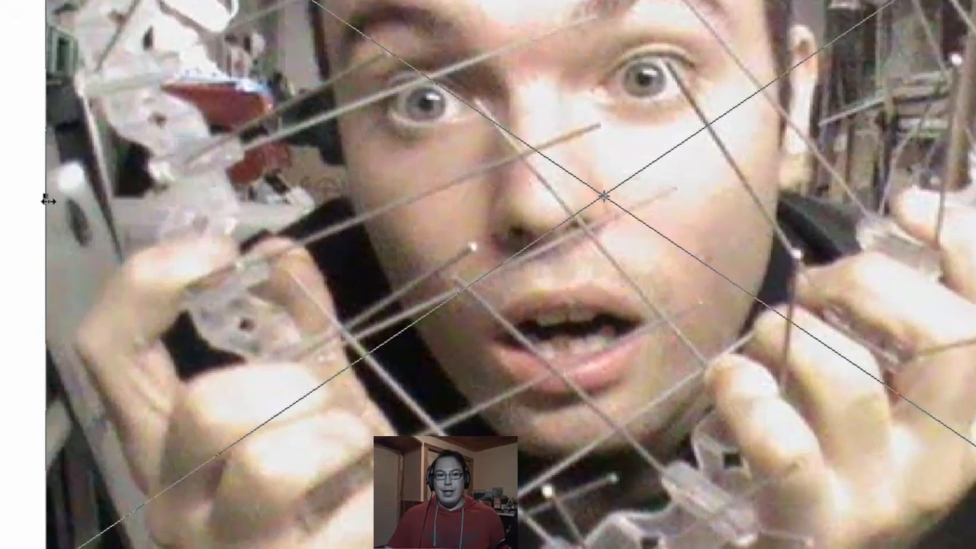
drag(47, 200, 0, 194)
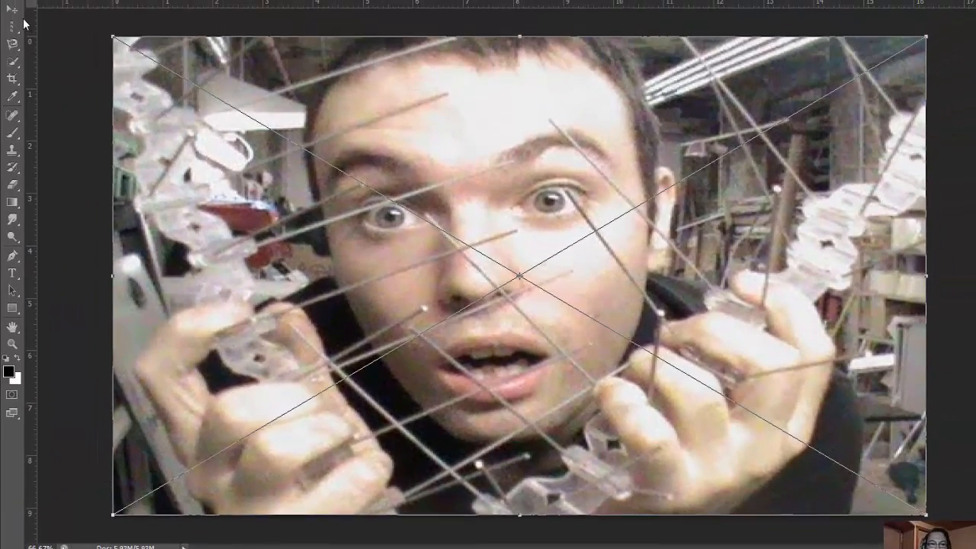
click(13, 48)
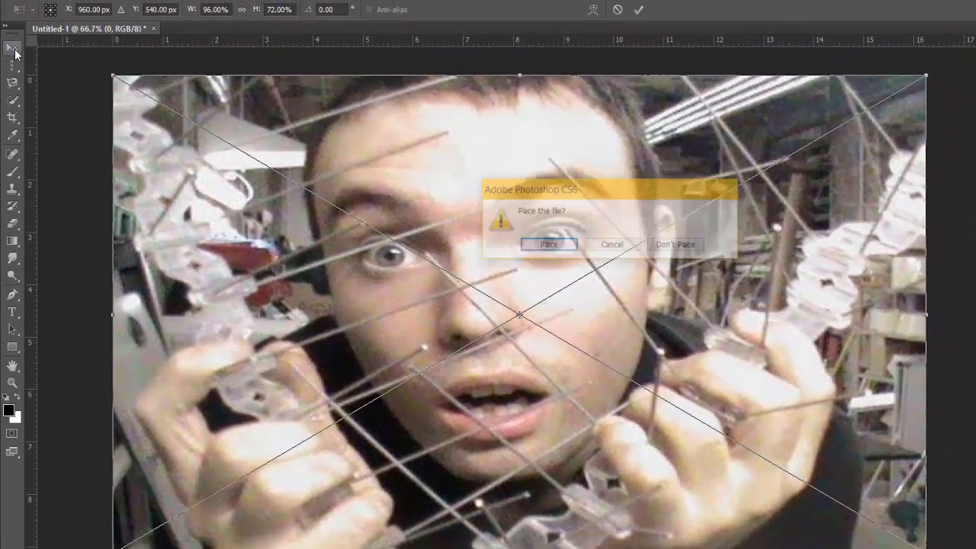
click(548, 245)
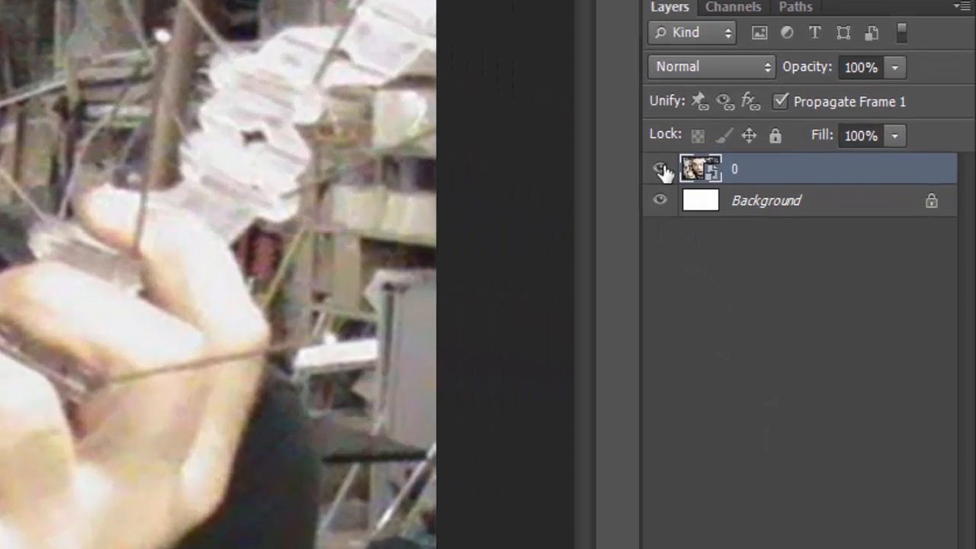
Hide the placed image's layer and show it again
click(661, 169)
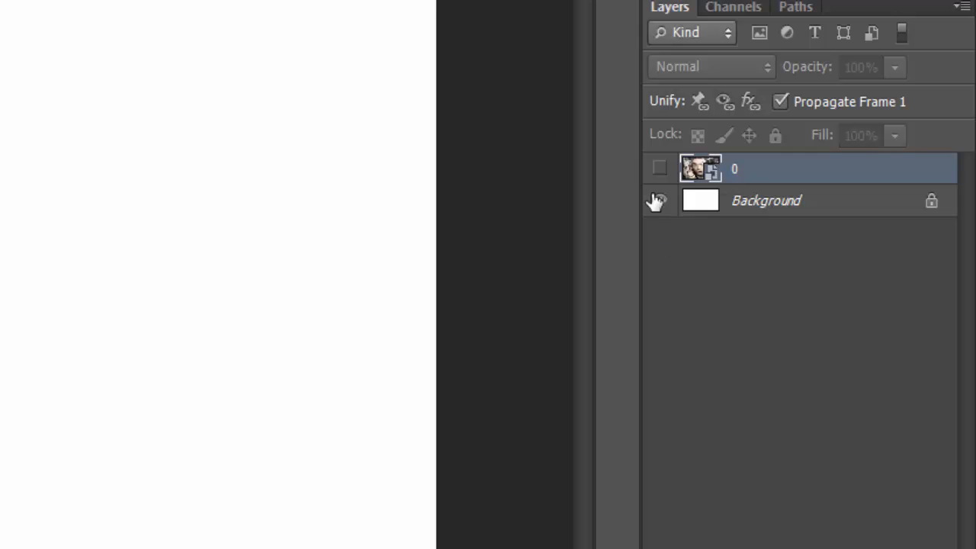
click(660, 169)
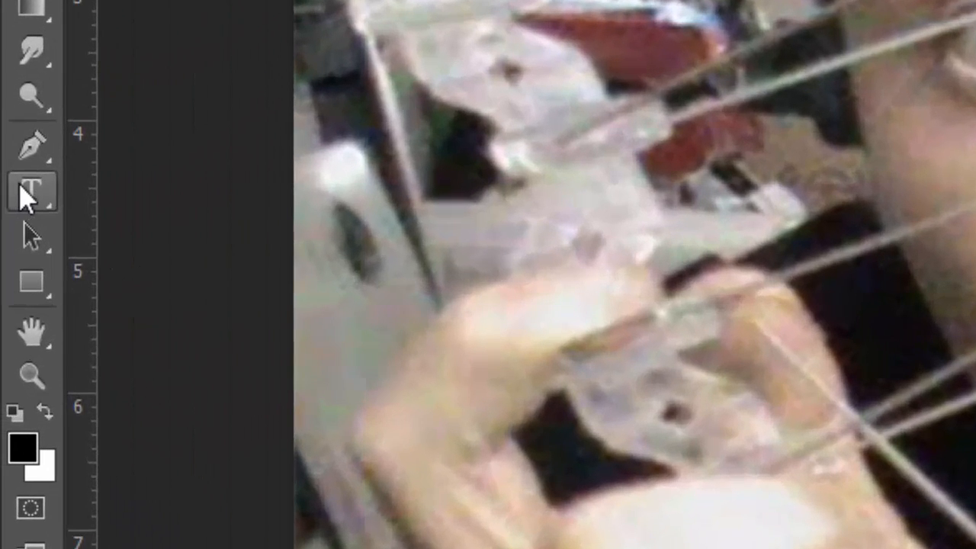
Add white 180 pt ObelixPro text beginning with "BLA" over the mouth area of the photo
click(29, 193)
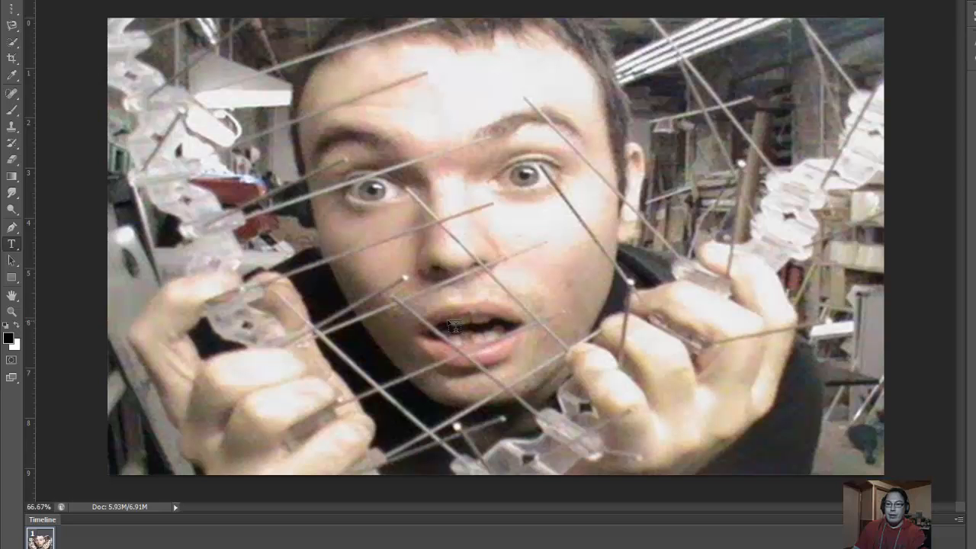
click(450, 319)
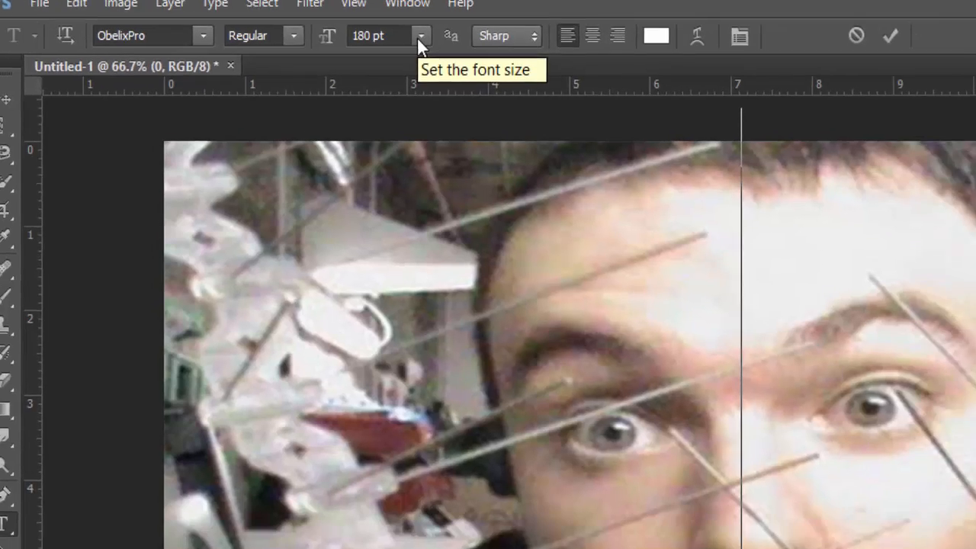
text(BL)
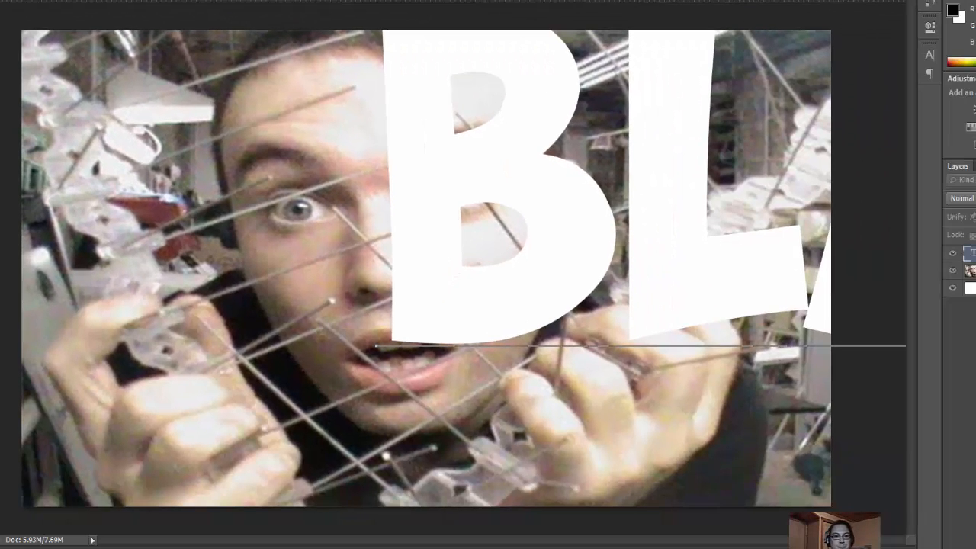
Move the text left and down on the canvas, and shrink it from its upper-left corner with Free Transform
click(1, 4)
drag(430, 173, 173, 250)
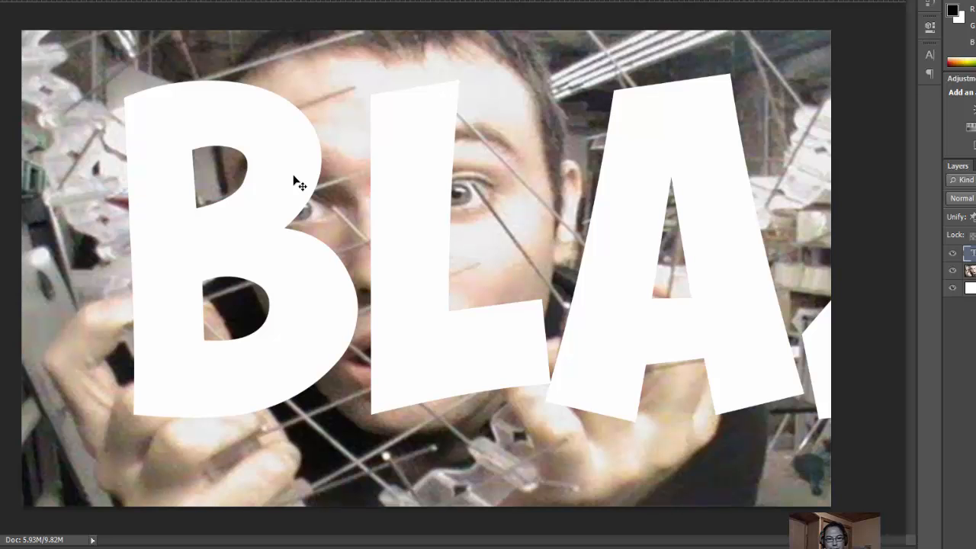
key(ctrl+t)
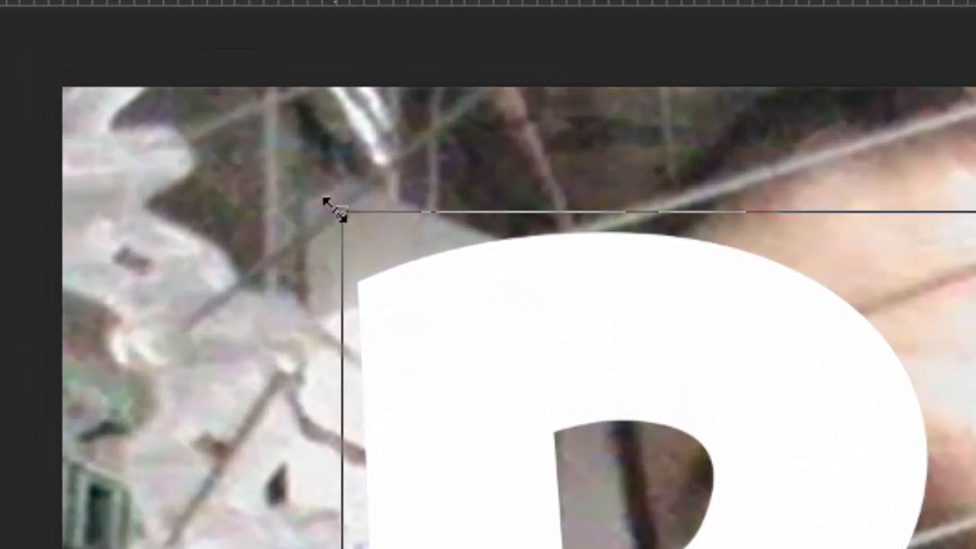
drag(335, 211, 975, 548)
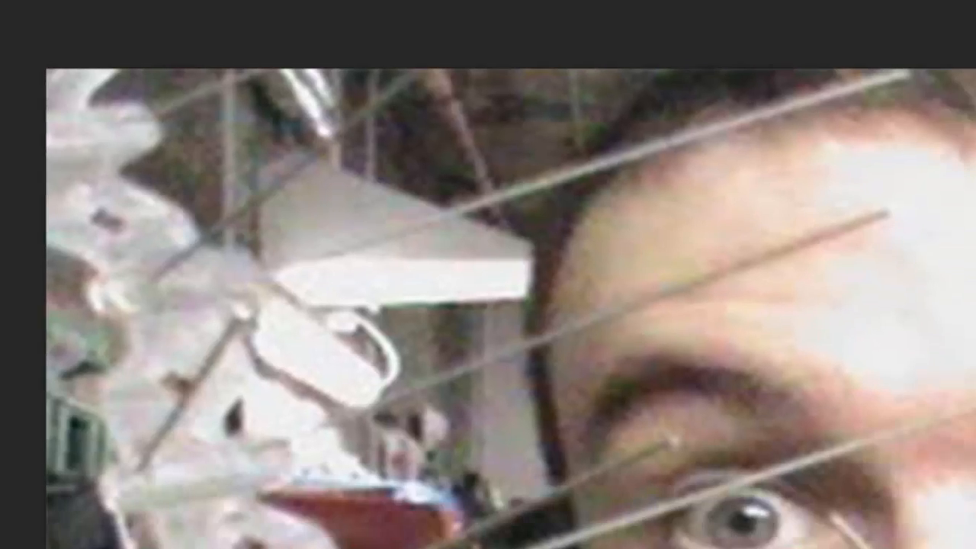
Resize the BLAZE text to about 12.24 x 4.81 cm, position it across the photo's lower half, and apply the transformation
drag(628, 510, 393, 124)
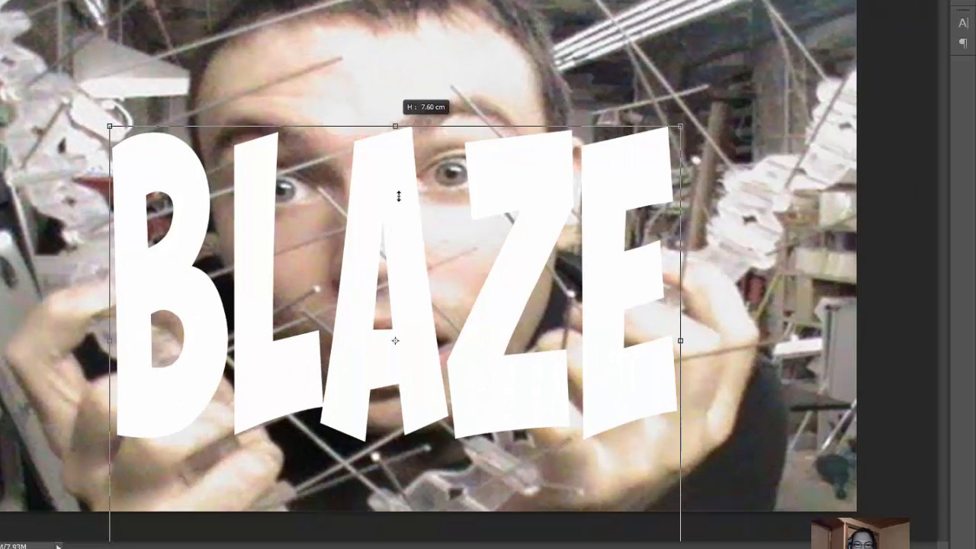
drag(398, 196, 401, 319)
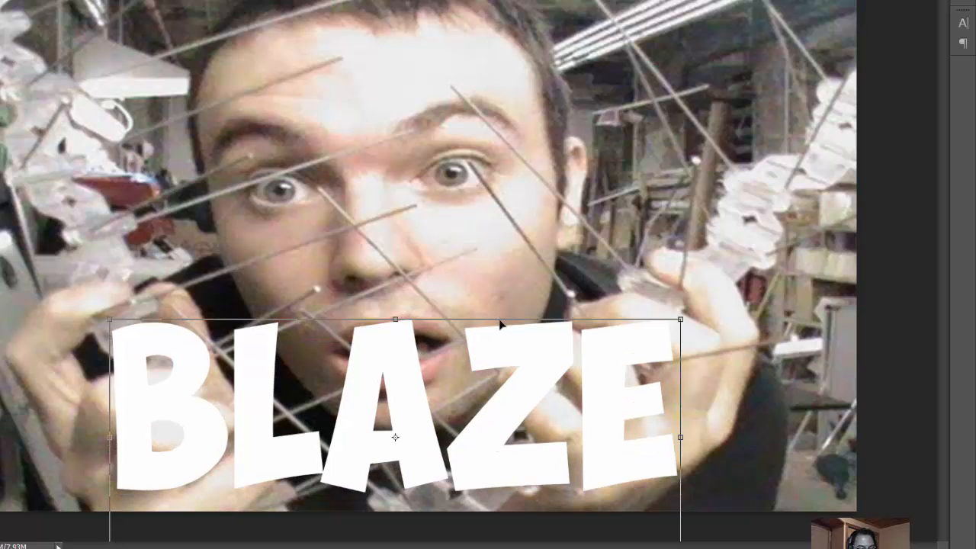
drag(703, 303, 763, 273)
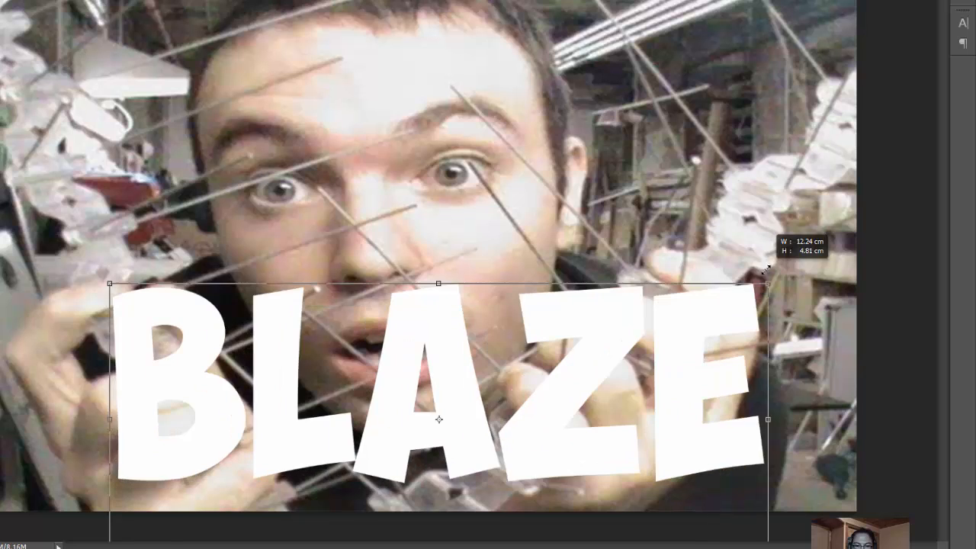
drag(597, 349, 589, 342)
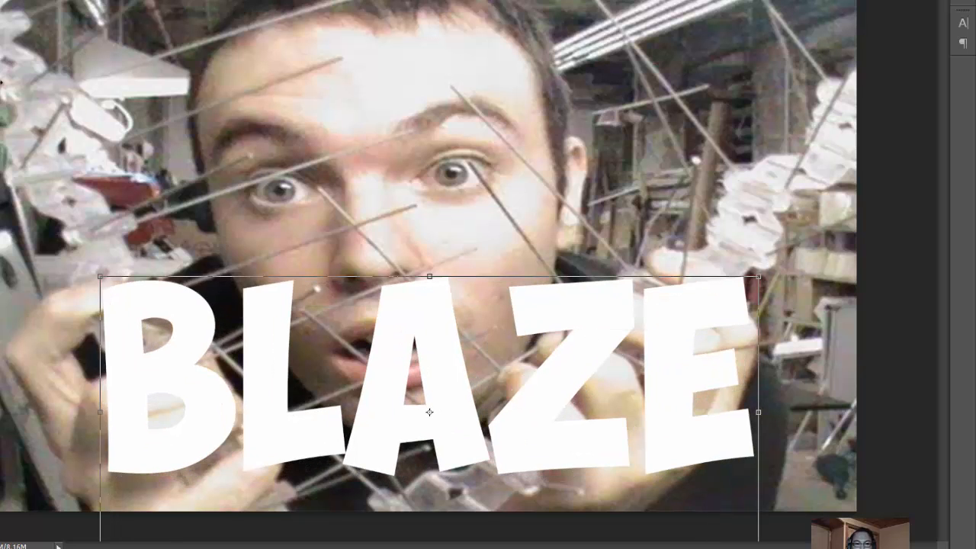
click(1, 46)
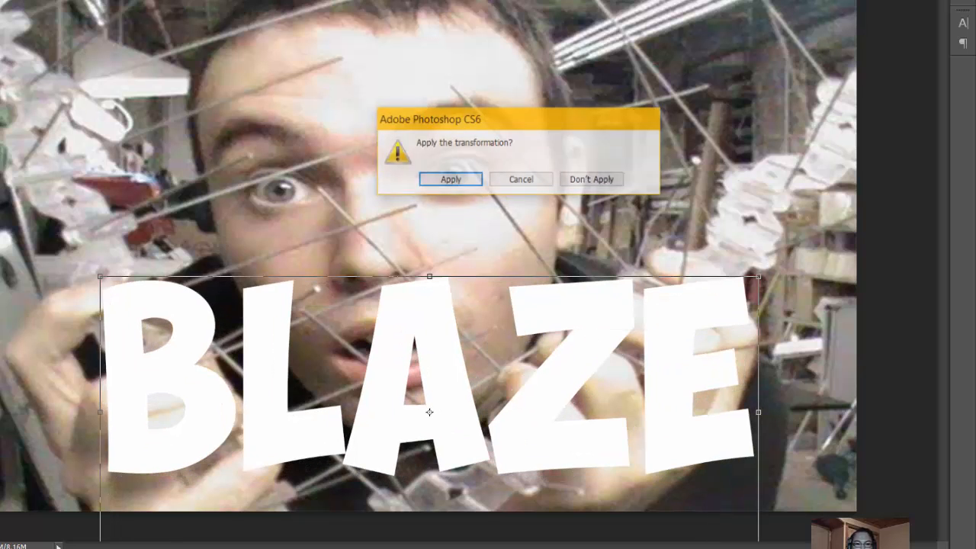
click(470, 183)
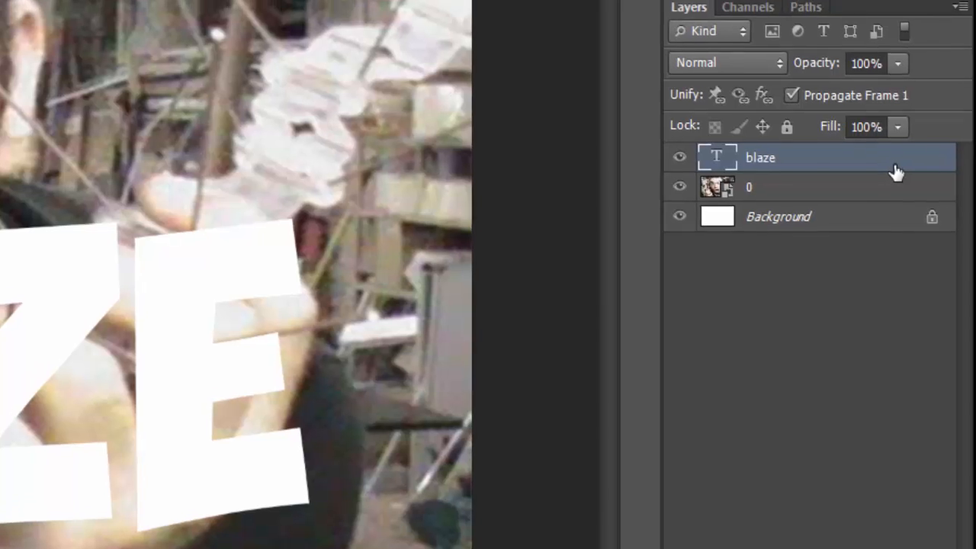
Add a thick black outside stroke of about 38 px to the blaze text layer in its layer style
double_click(899, 155)
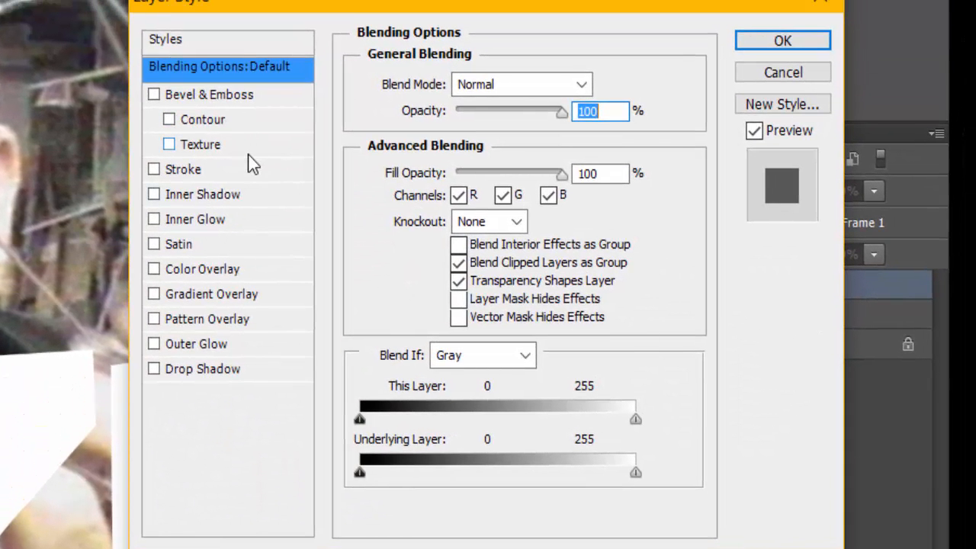
click(153, 169)
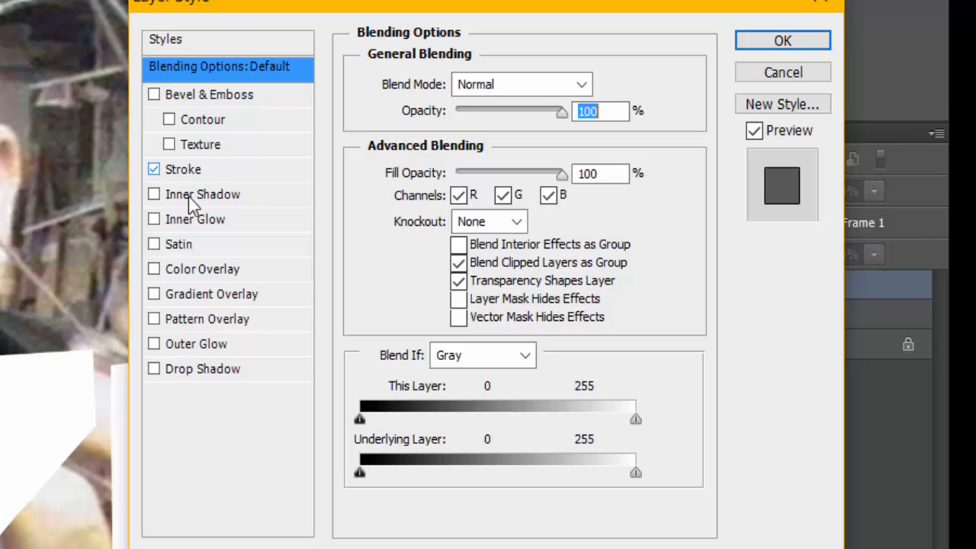
click(283, 175)
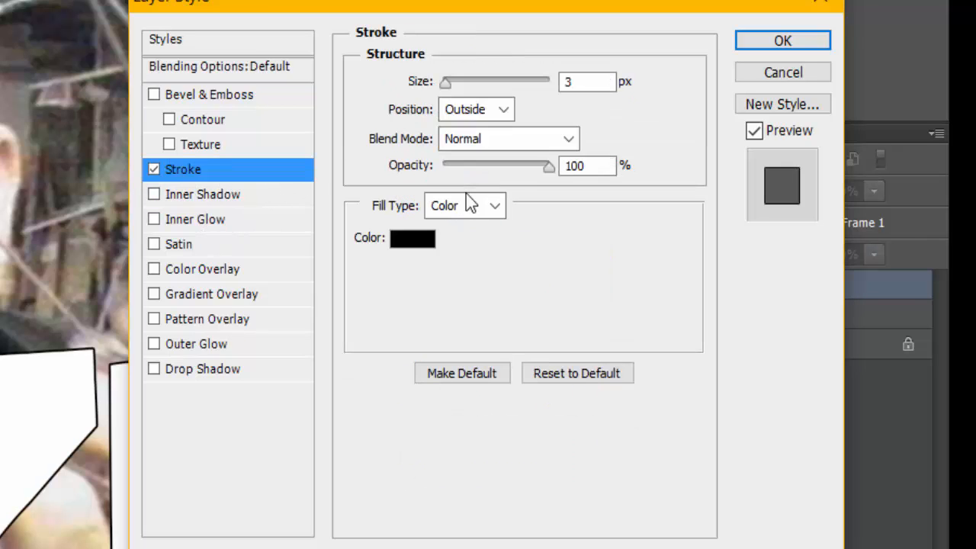
drag(446, 88, 448, 90)
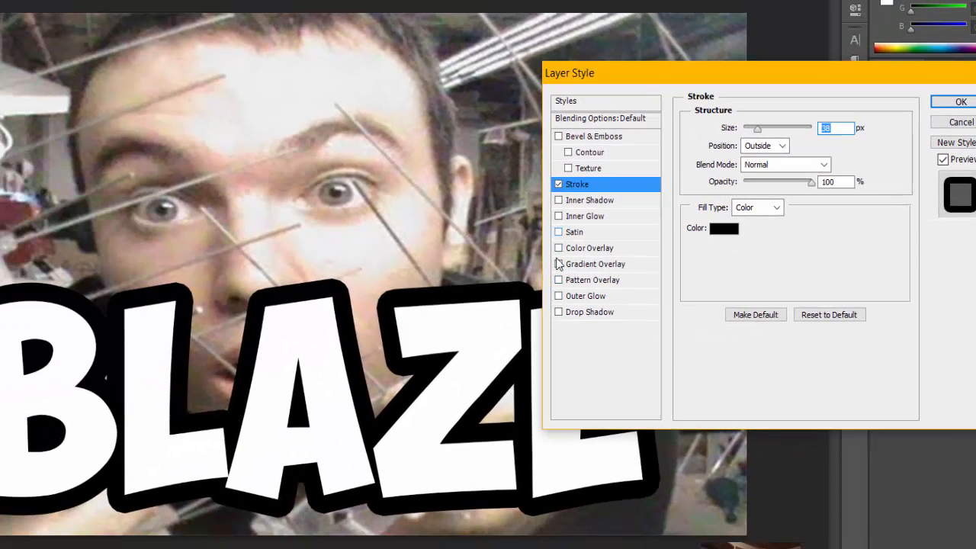
Add a linear gradient overlay with the blue, red, yellow preset to the BLAZE text, and apply the layer style
click(559, 264)
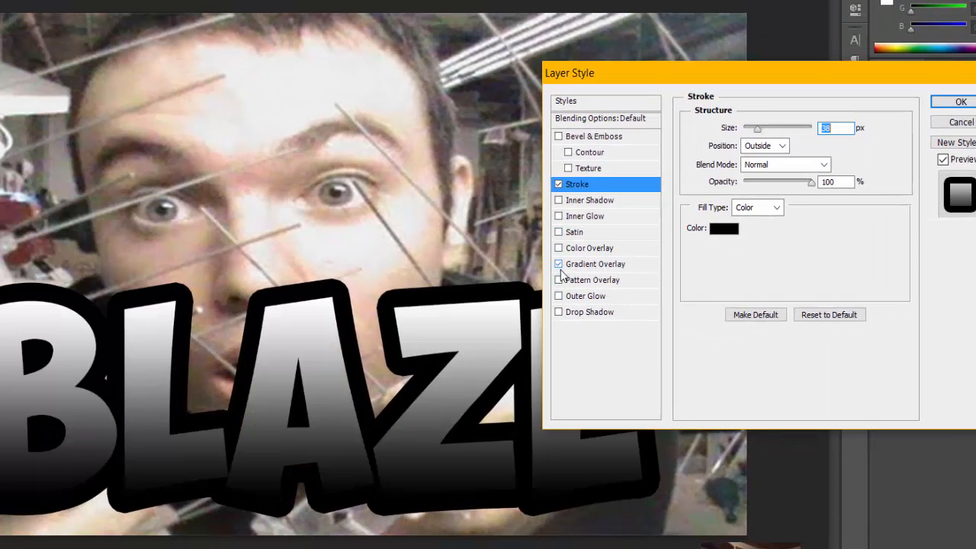
click(603, 266)
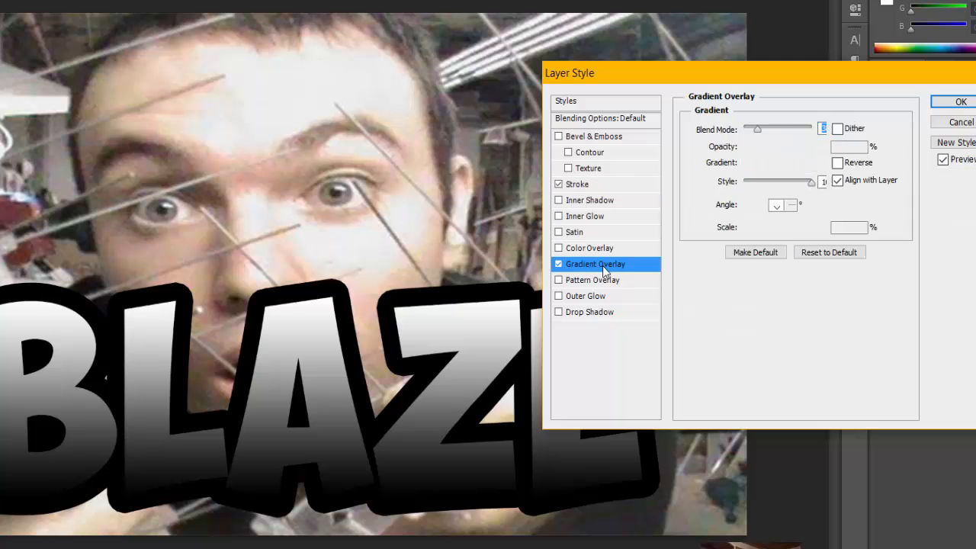
click(819, 161)
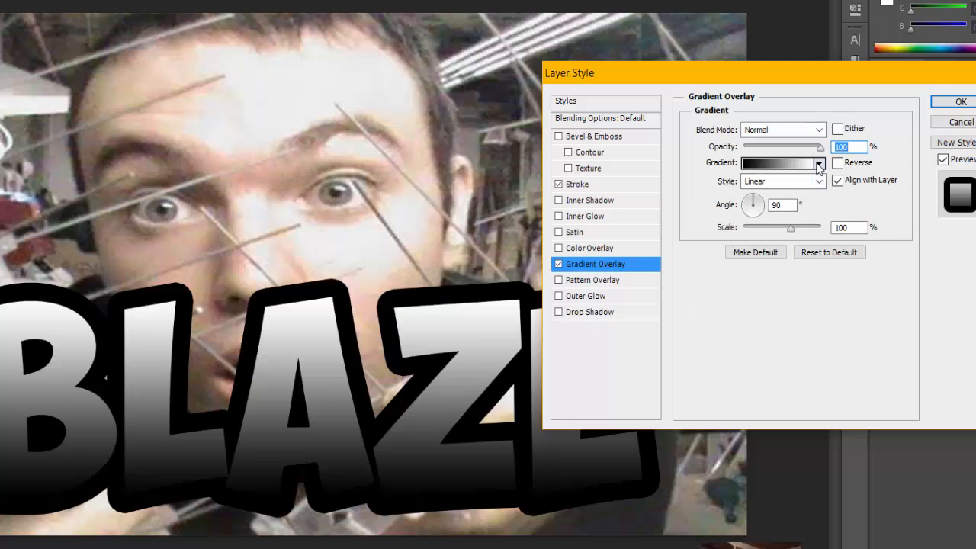
click(830, 196)
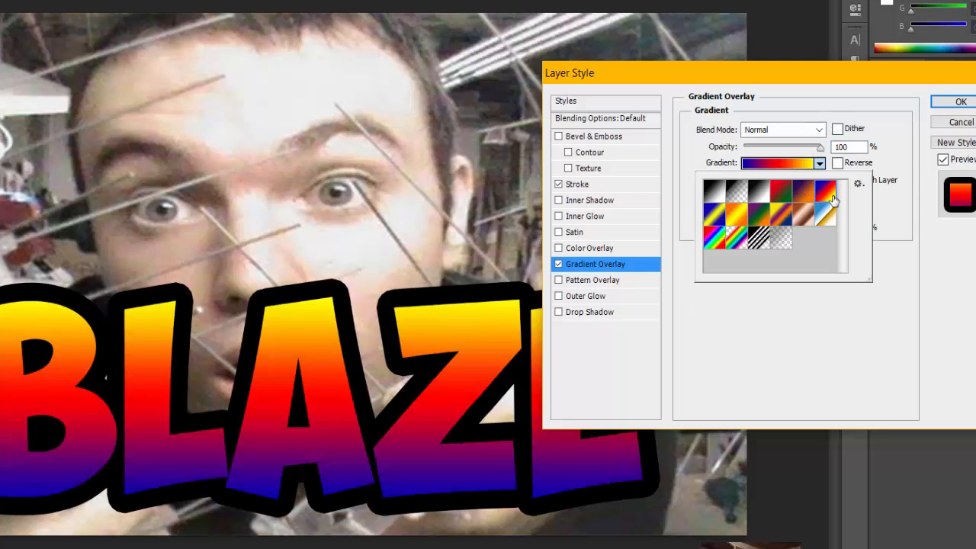
click(961, 102)
click(961, 101)
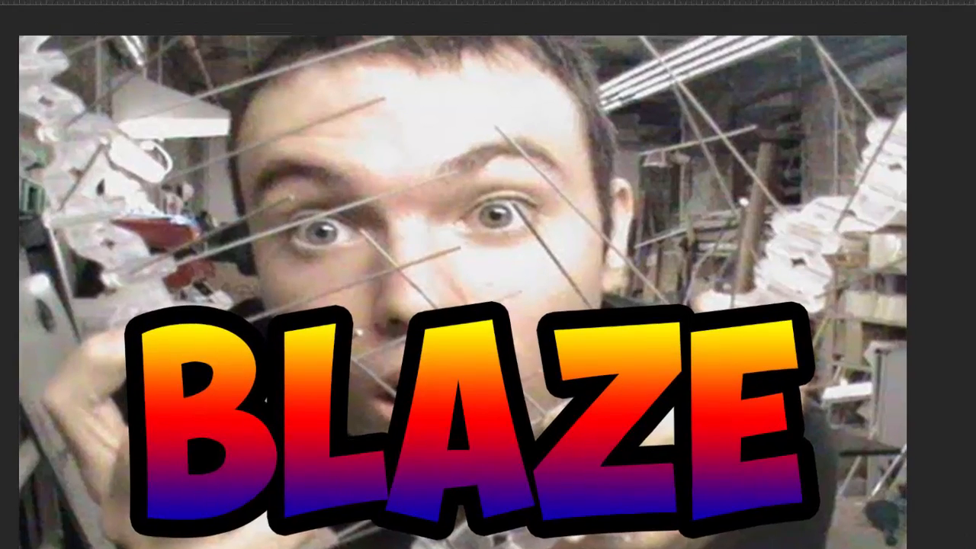
Preview the artistic Colored Pencil filter on the photo layer in the Filter Gallery, and apply Fresco instead
click(112, 0)
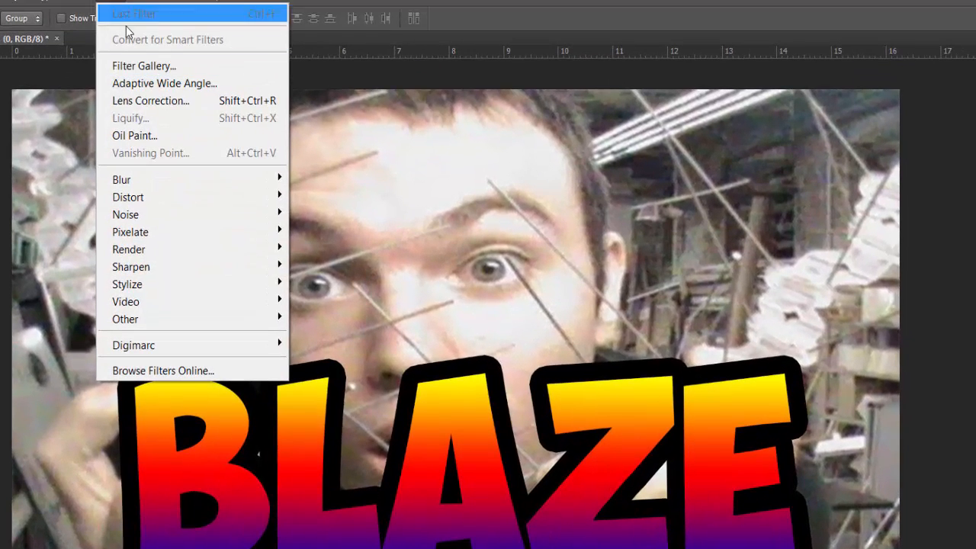
click(129, 67)
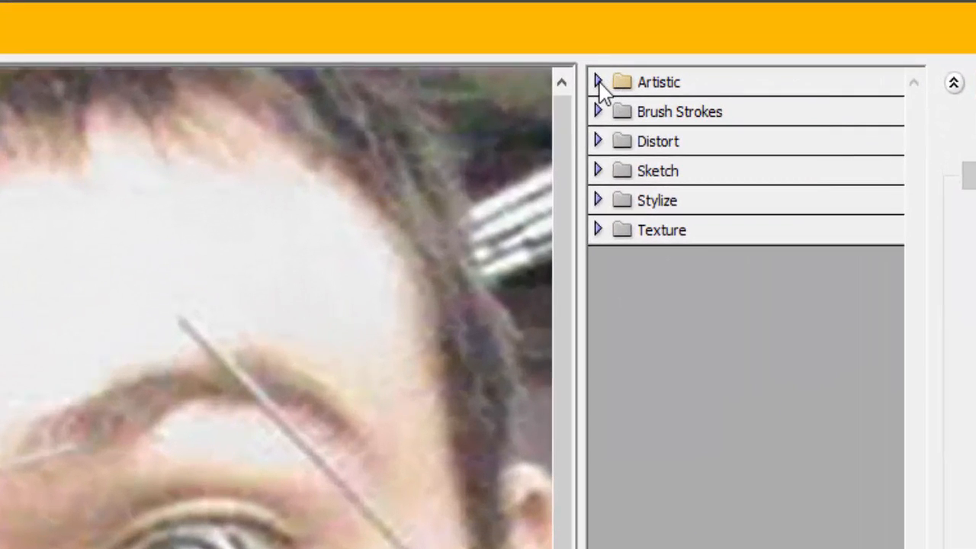
click(646, 59)
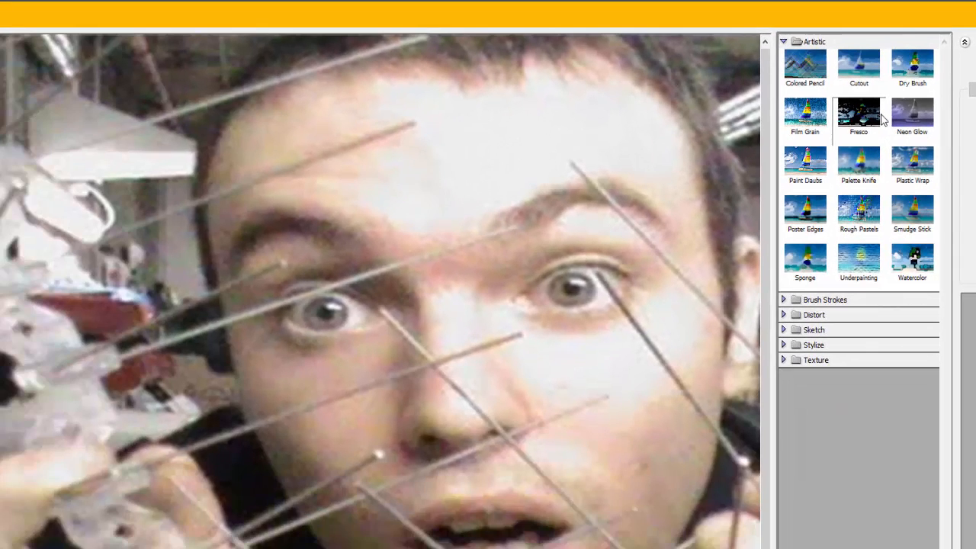
click(815, 81)
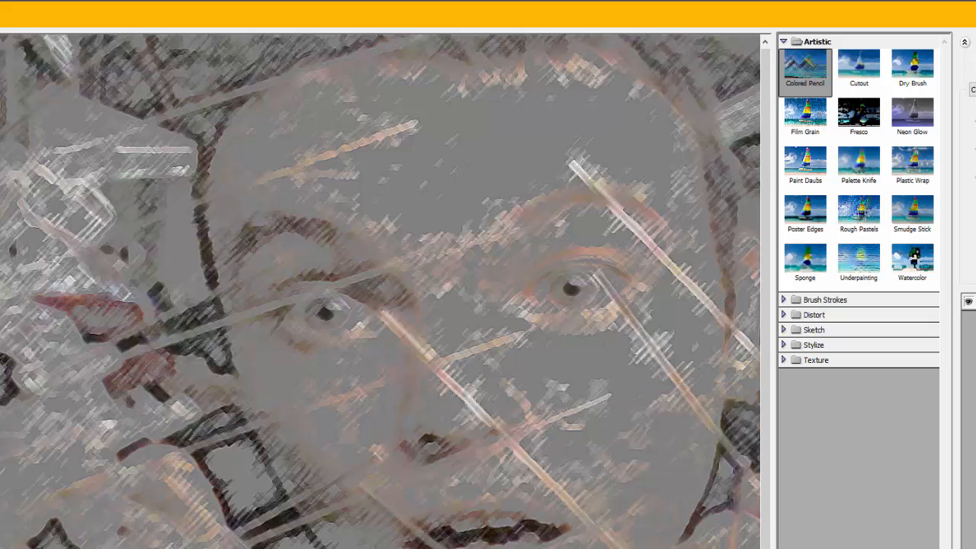
key(ctrl+minus)
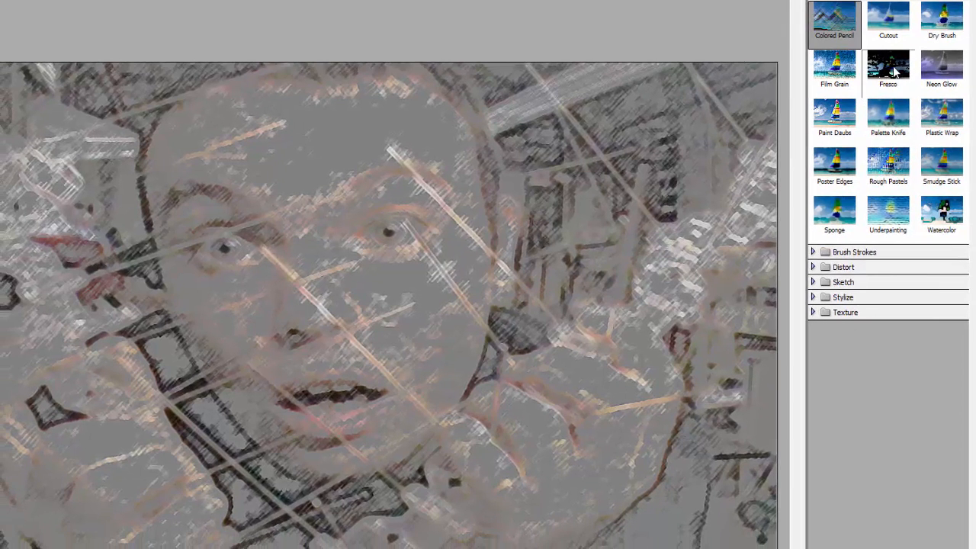
click(868, 119)
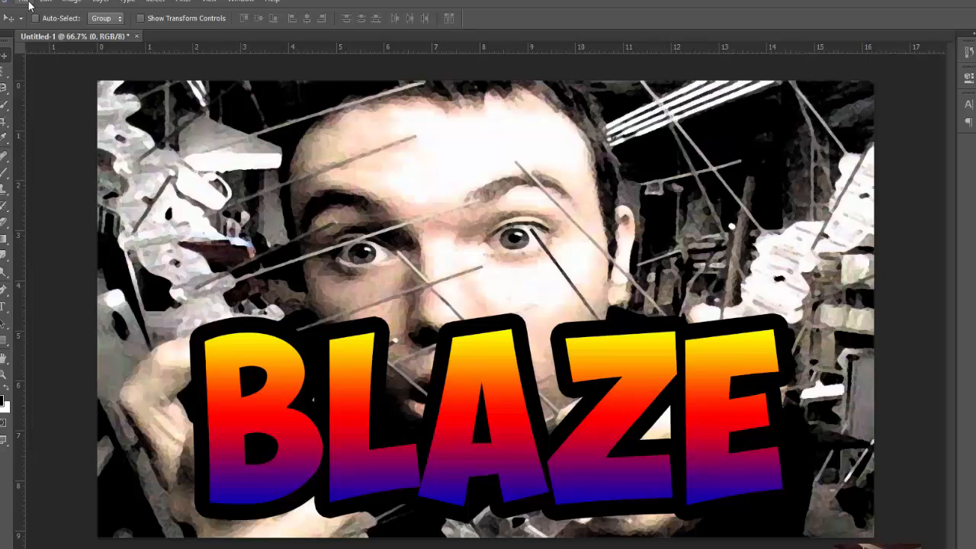
Place the Picture 13_burned PNG cutout from the Downloads folder into the document
click(24, 9)
click(57, 269)
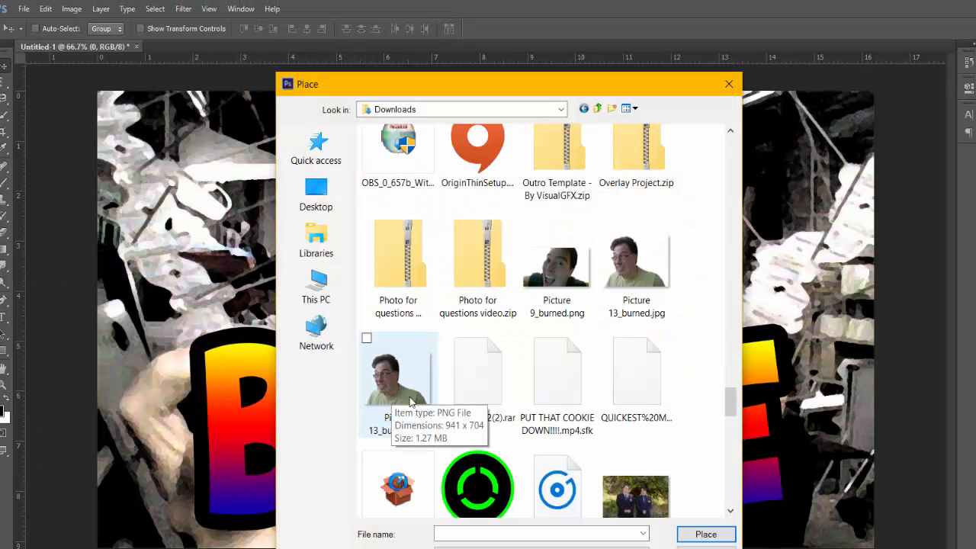
double_click(398, 398)
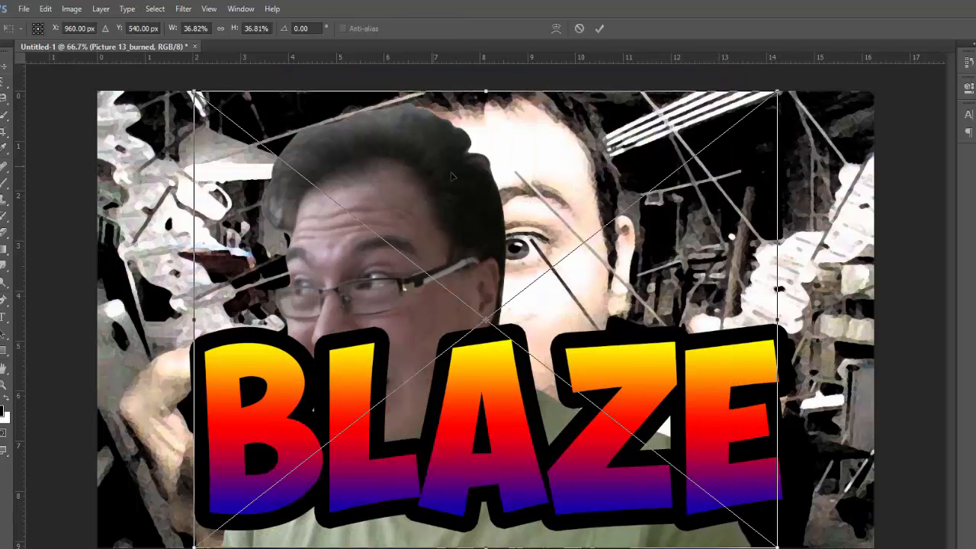
Move the placed cutout to the canvas's right edge, shrink it to about 30.75% width and 32.58% height, and commit the placement
drag(382, 283, 714, 291)
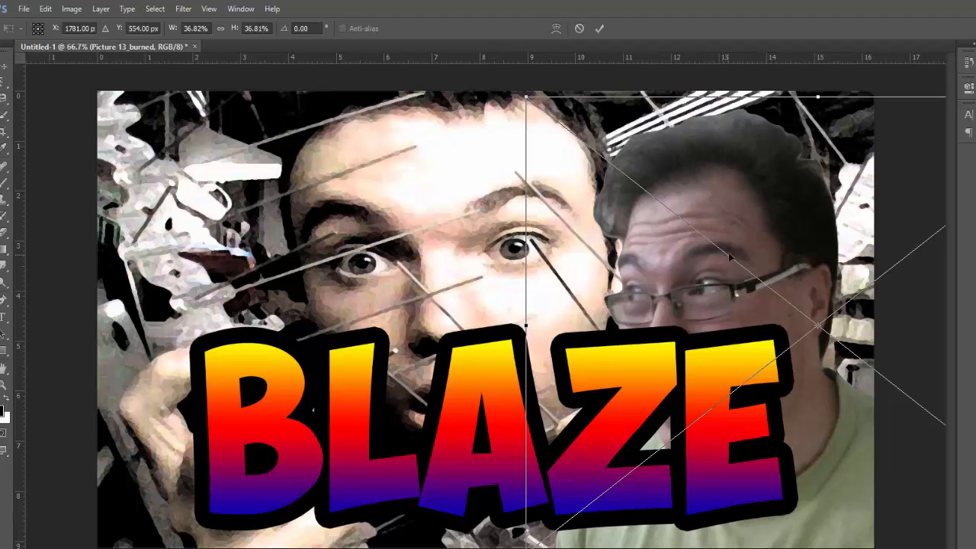
drag(728, 252, 774, 264)
drag(571, 91, 668, 144)
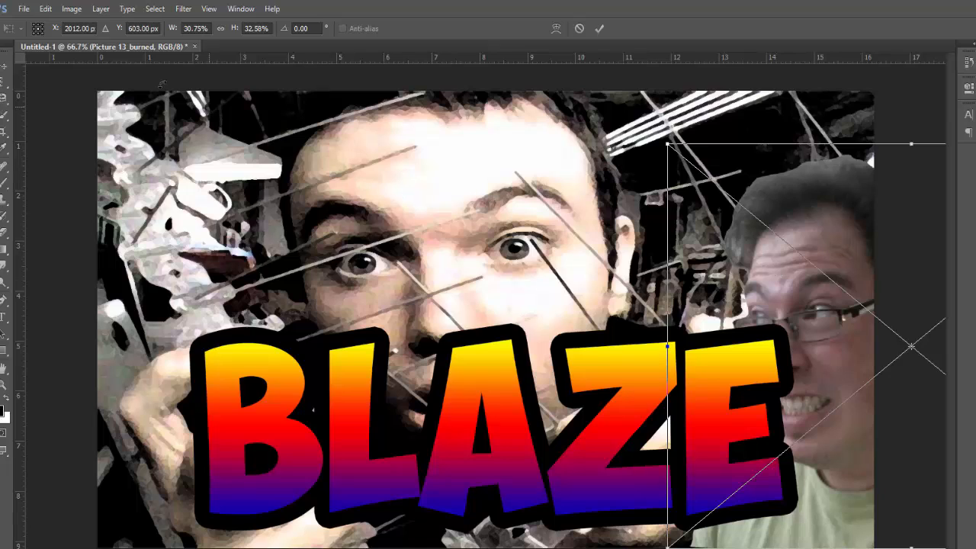
click(8, 67)
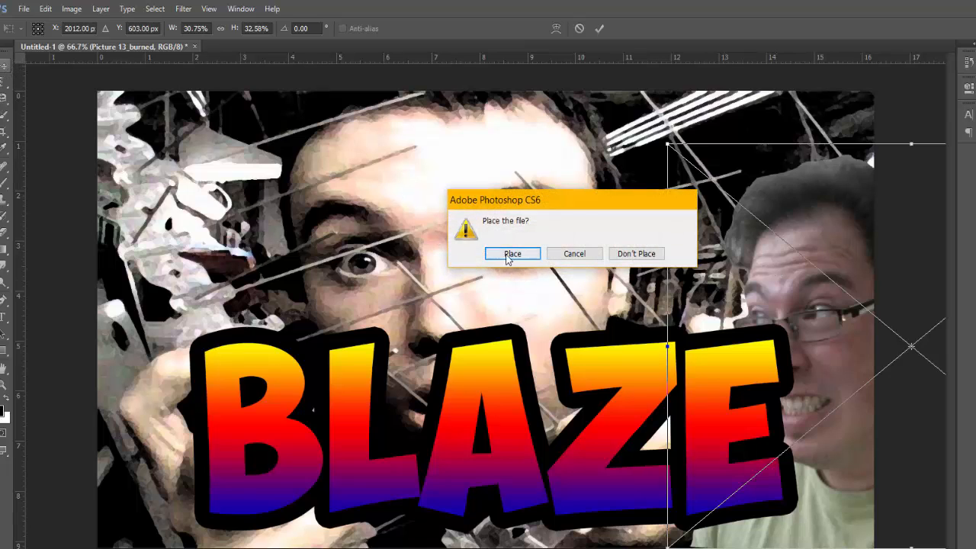
click(505, 259)
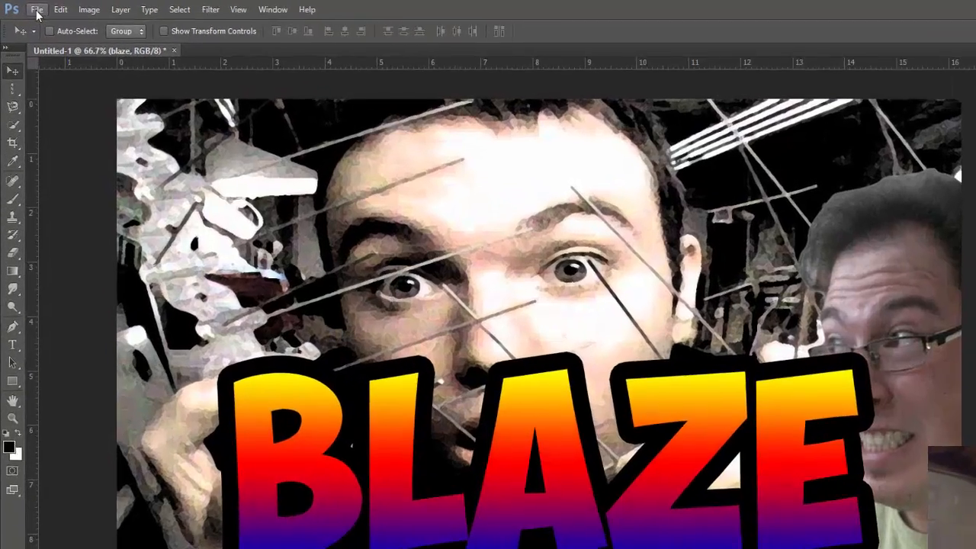
Create a new 1920 x 1080 pixel RGB document at 300 pixels/inch
click(28, 8)
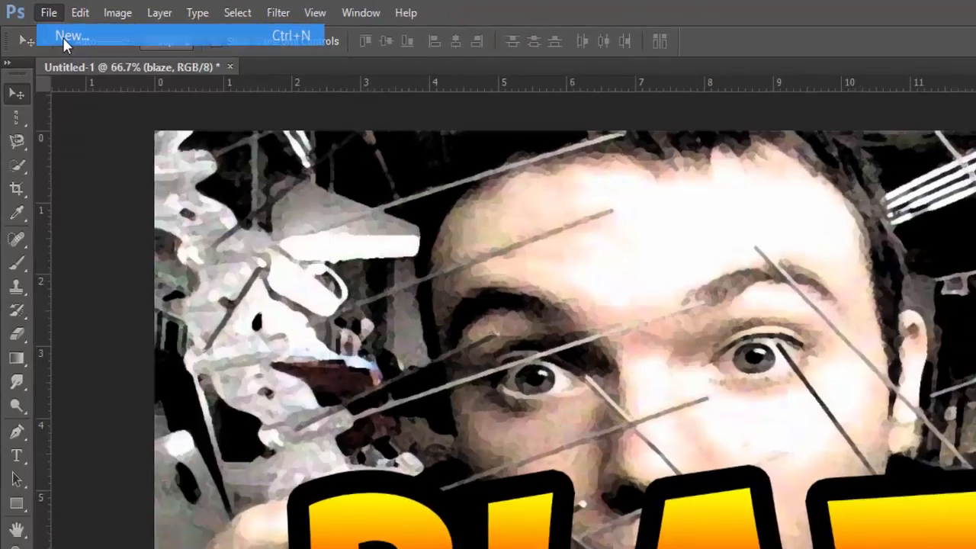
click(70, 40)
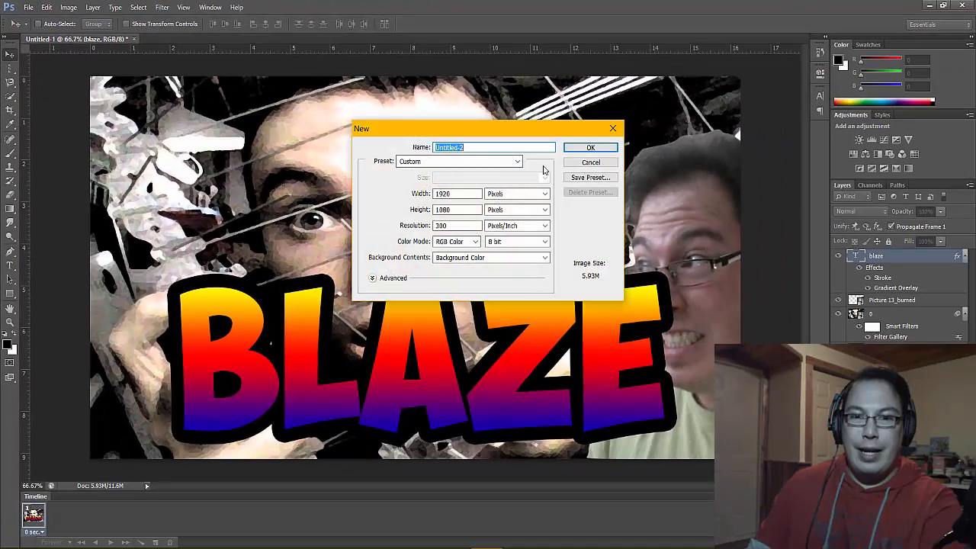
click(591, 148)
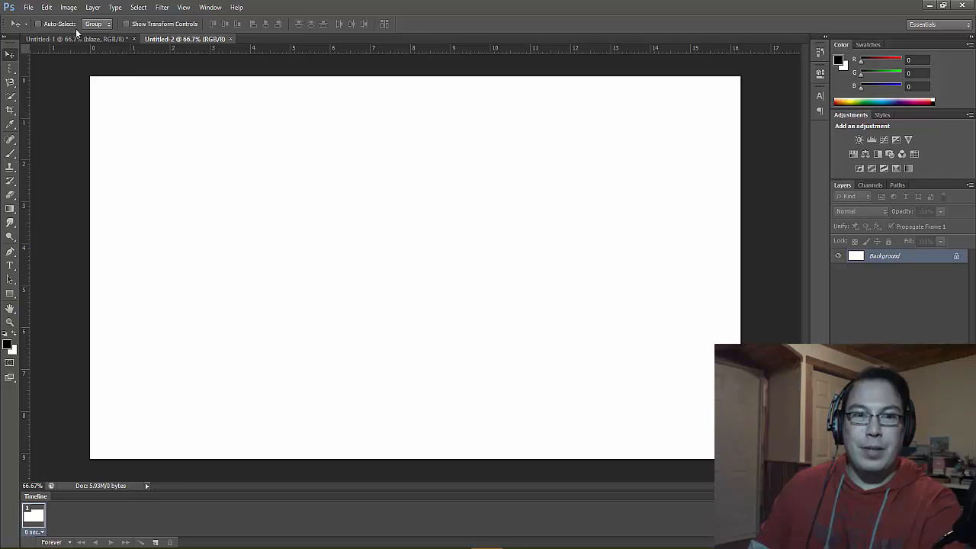
Open the red car photo from the Pictures library
click(28, 7)
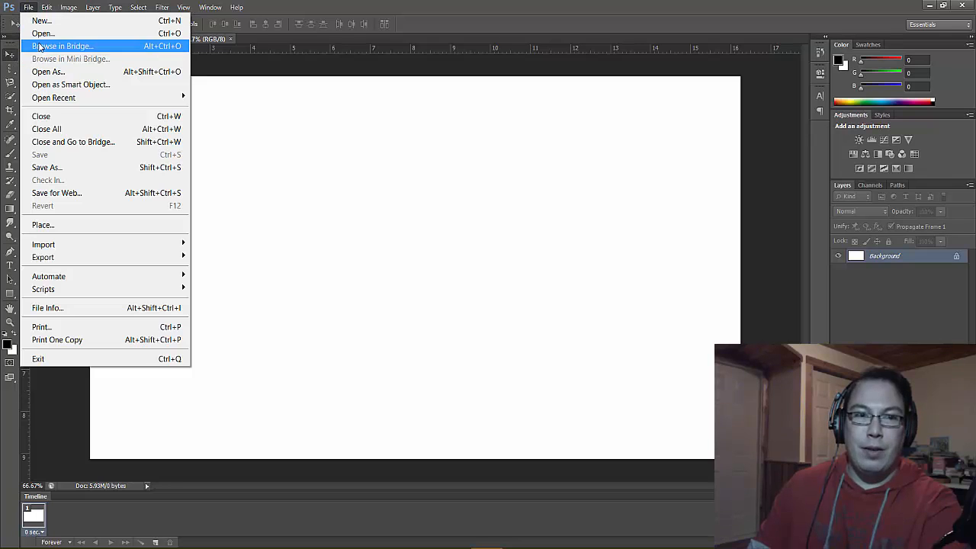
click(40, 34)
click(278, 215)
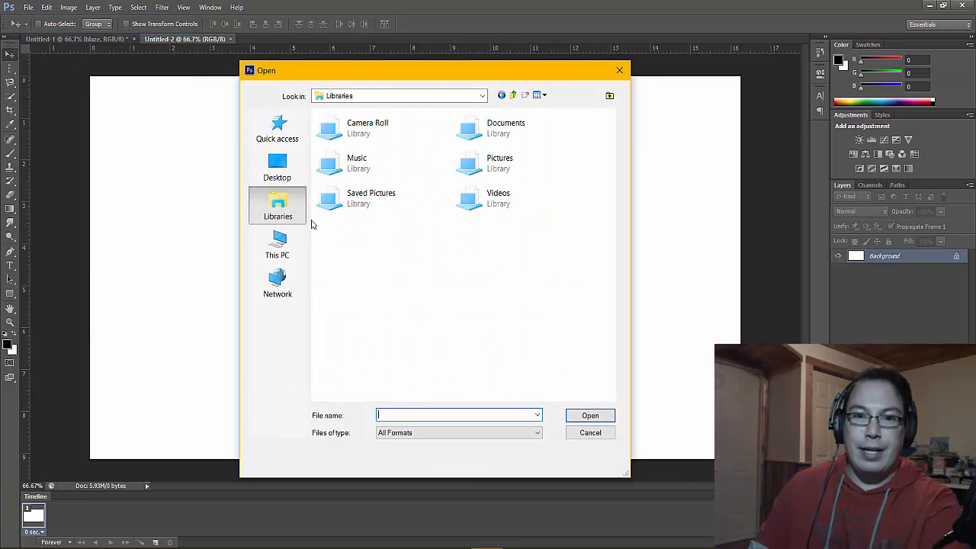
double_click(467, 159)
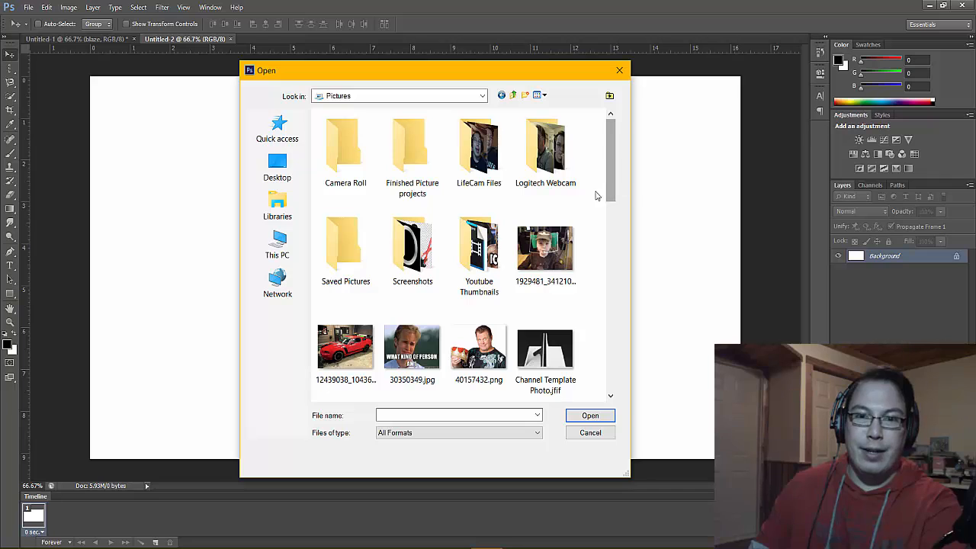
double_click(350, 352)
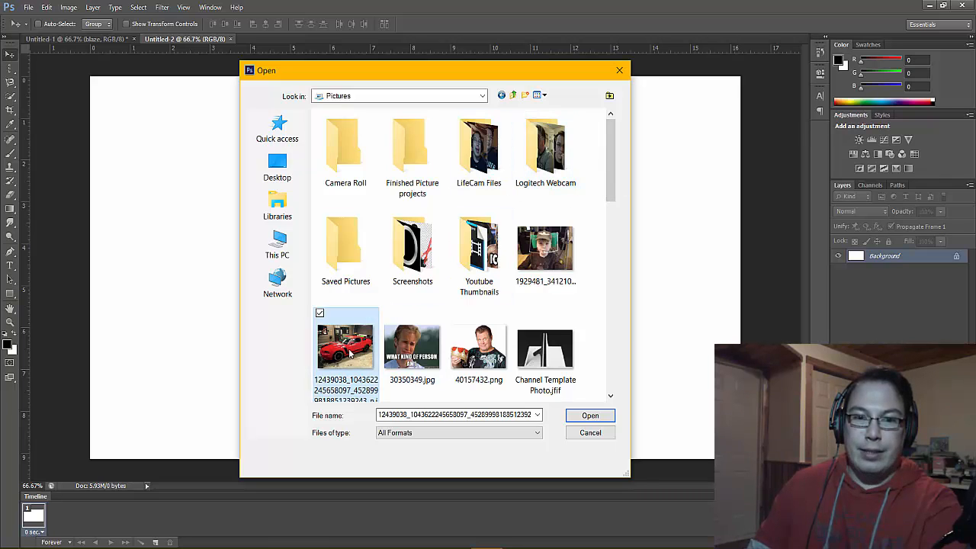
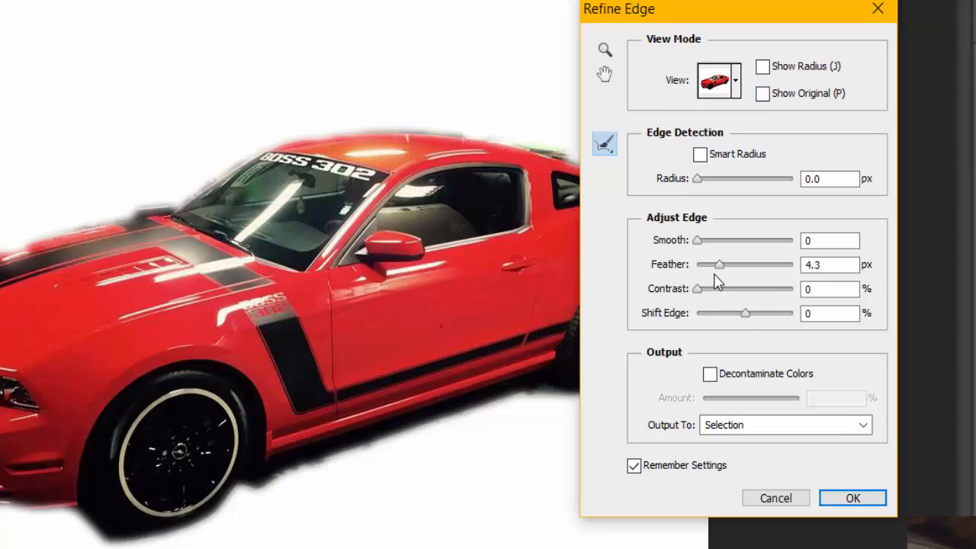
Refine the car selection's edge with Smooth 24, Feather 2.8 px and Shift Edge -72%
drag(721, 271, 693, 280)
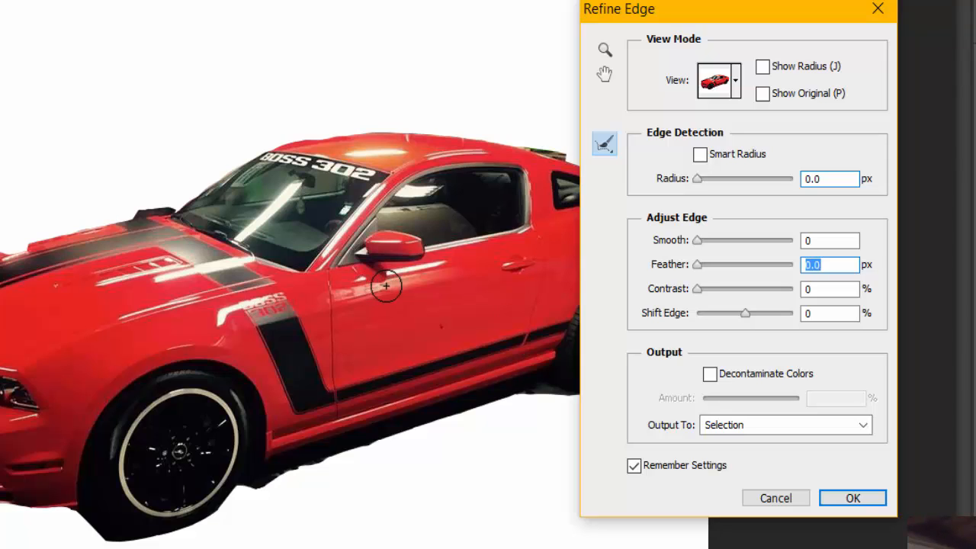
drag(698, 270, 723, 245)
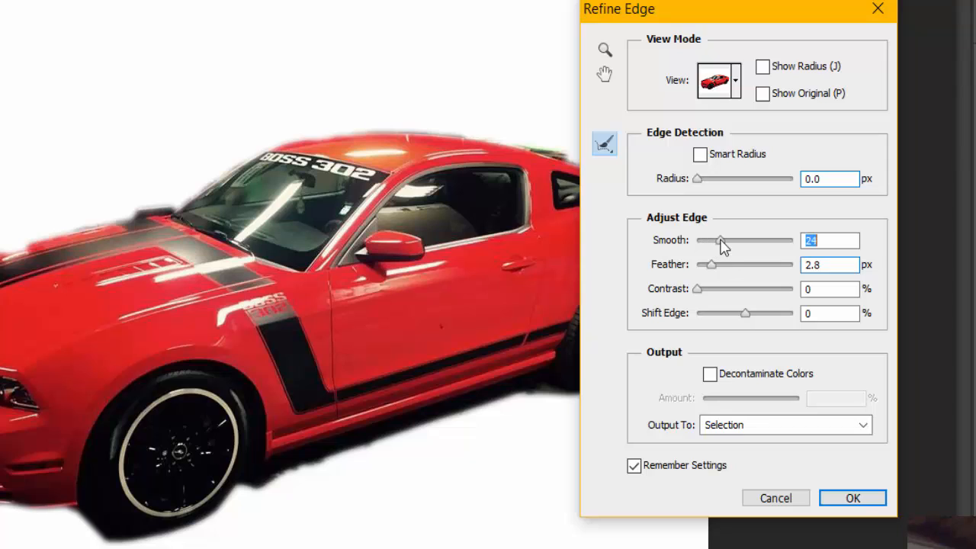
drag(743, 315, 769, 314)
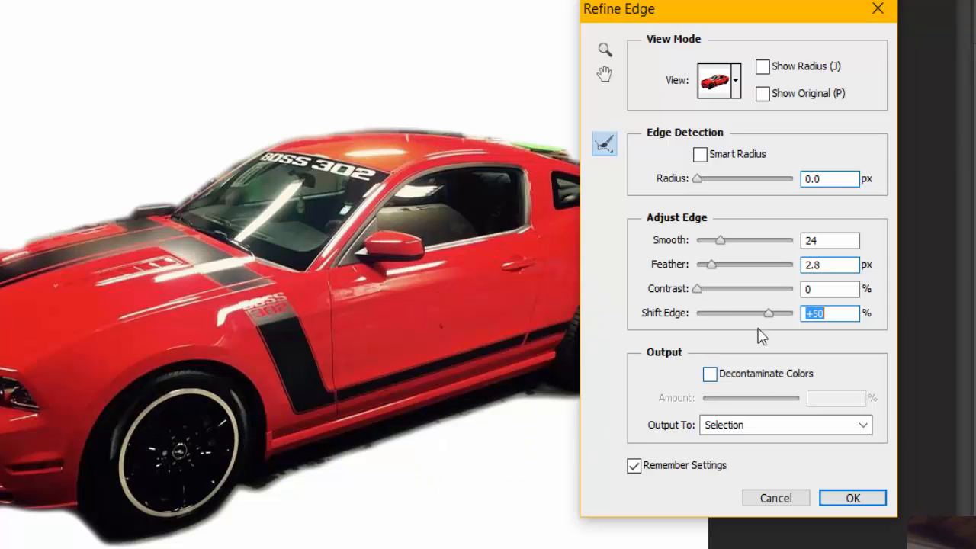
drag(766, 313, 711, 318)
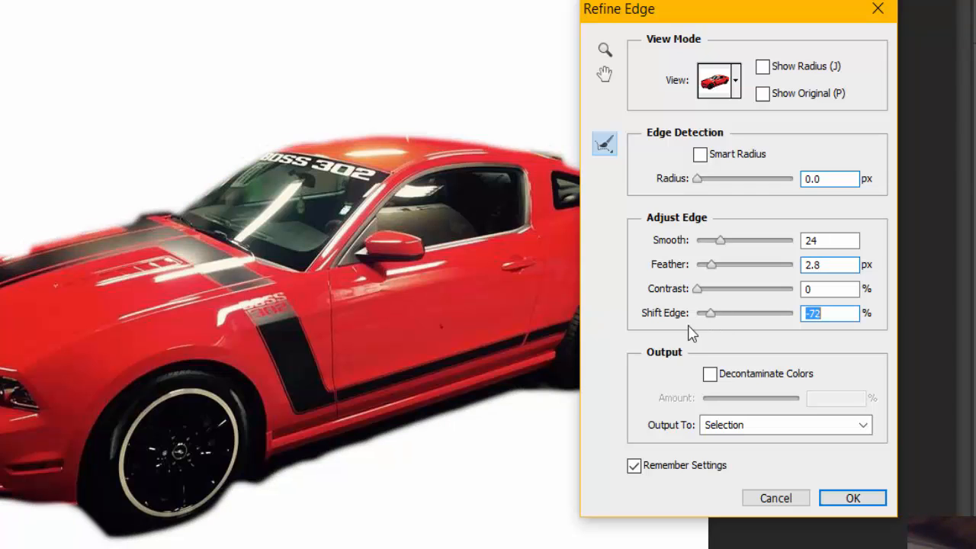
click(853, 498)
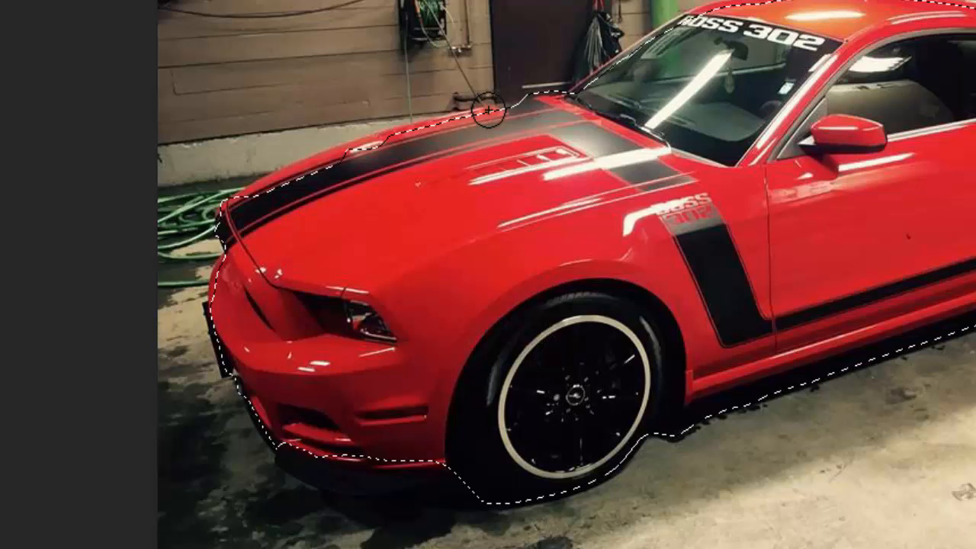
Extend the selection along the car's hood edge and subtract the wall and hose area picked up in front of it
mouse_move(489, 109)
mouse_down()
mouse_move(316, 154)
mouse_move(282, 174)
mouse_up()
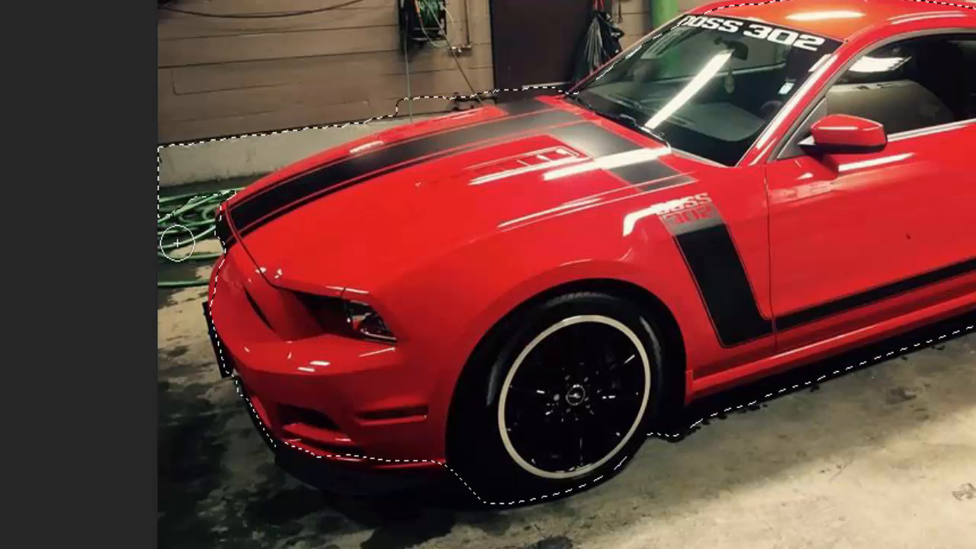
mouse_move(181, 227)
mouse_down()
mouse_move(191, 183)
mouse_move(211, 157)
mouse_move(303, 115)
mouse_move(374, 100)
mouse_move(372, 113)
mouse_move(276, 145)
mouse_up()
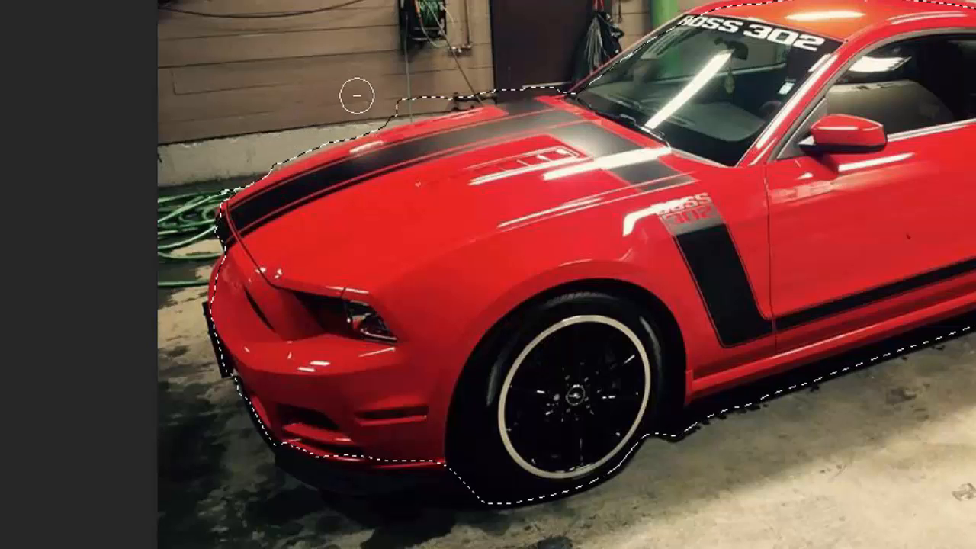
mouse_move(374, 105)
mouse_down()
mouse_move(478, 75)
mouse_move(541, 72)
mouse_move(395, 94)
mouse_move(384, 111)
mouse_move(434, 93)
mouse_up()
key(ctrl+0)
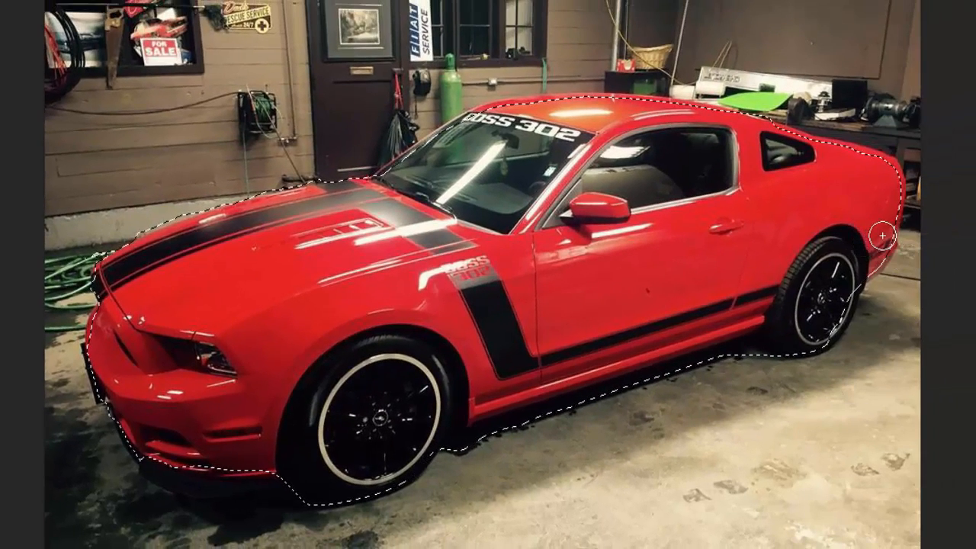
Rework the selection around the car's rear, subtracting background spill, and reapply Refine Edge with Smooth 24, Feather 2.8 px and Shift Edge -72%
mouse_move(885, 214)
mouse_down()
mouse_move(875, 169)
mouse_move(844, 152)
mouse_up()
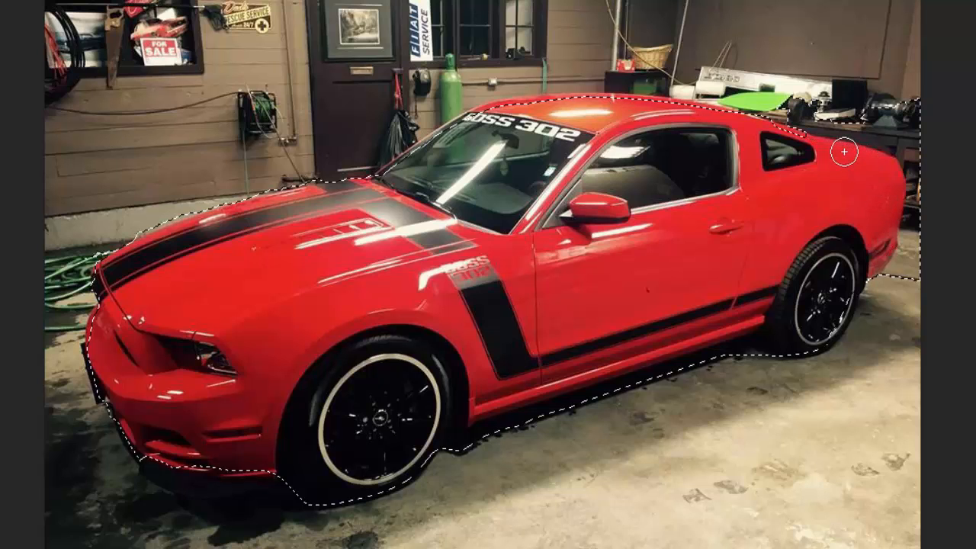
mouse_move(780, 90)
mouse_down()
mouse_move(825, 114)
mouse_move(876, 117)
mouse_move(906, 138)
mouse_move(921, 245)
mouse_move(898, 279)
mouse_up()
mouse_move(887, 109)
mouse_down()
mouse_move(877, 131)
mouse_move(862, 133)
mouse_move(831, 117)
mouse_up()
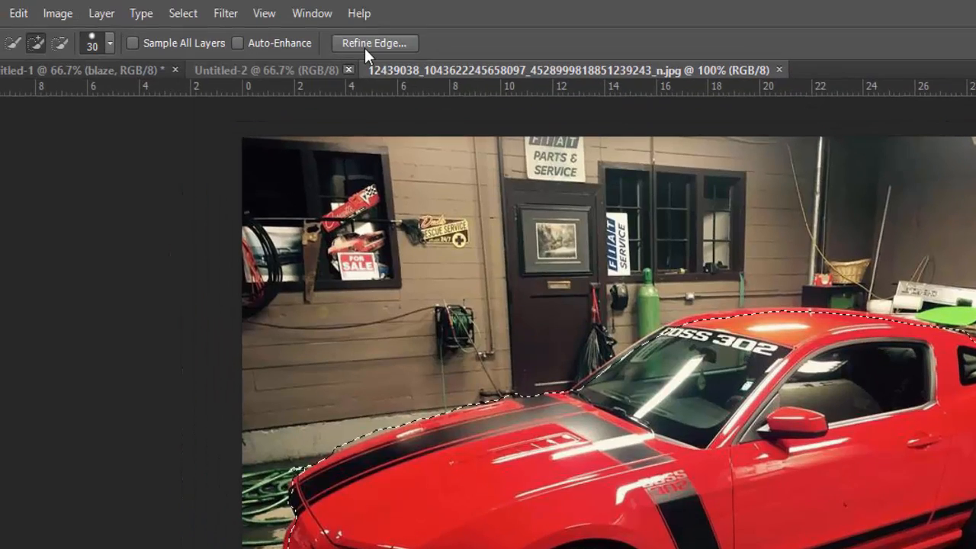
click(364, 48)
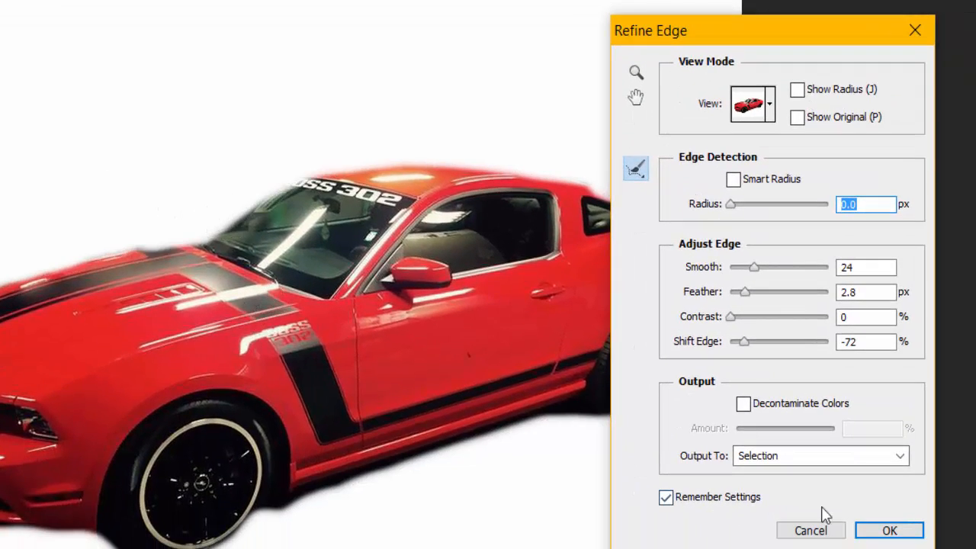
click(874, 530)
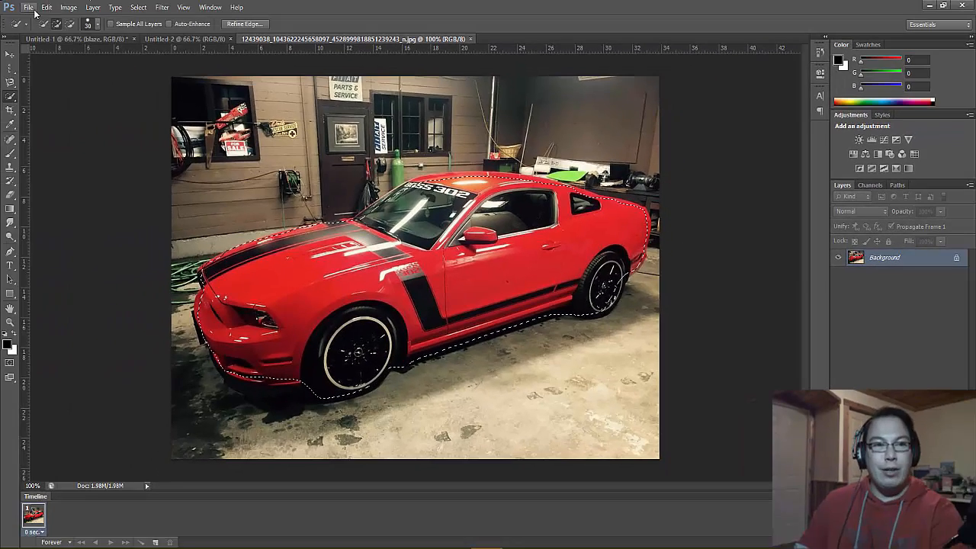
Create a 921 x 444 pixel document from the Clipboard preset, paste the copied car into it, and close that document
click(30, 9)
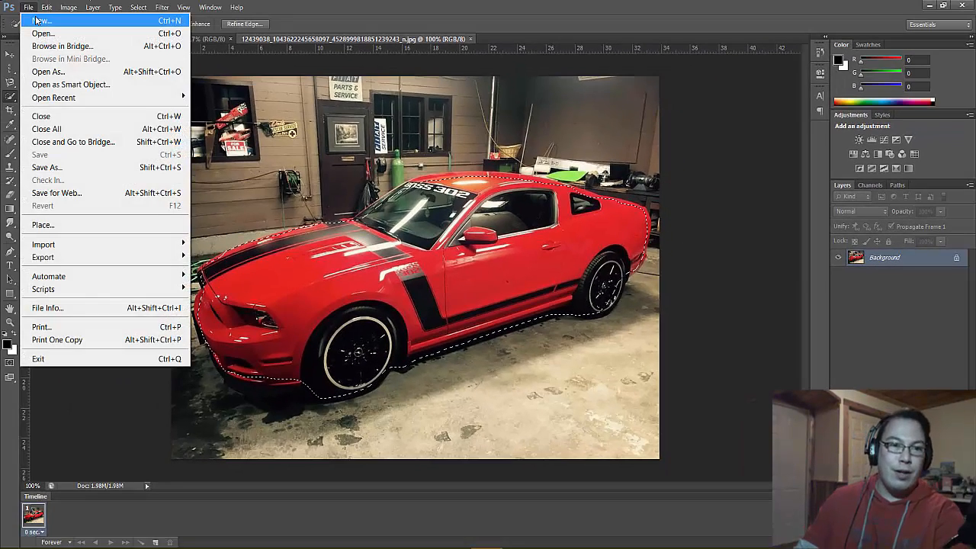
click(35, 17)
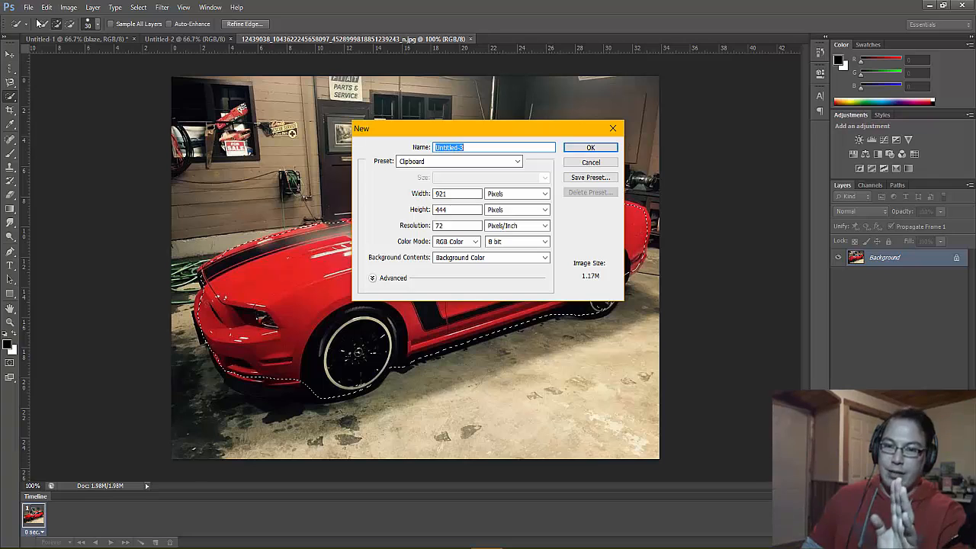
key(Return)
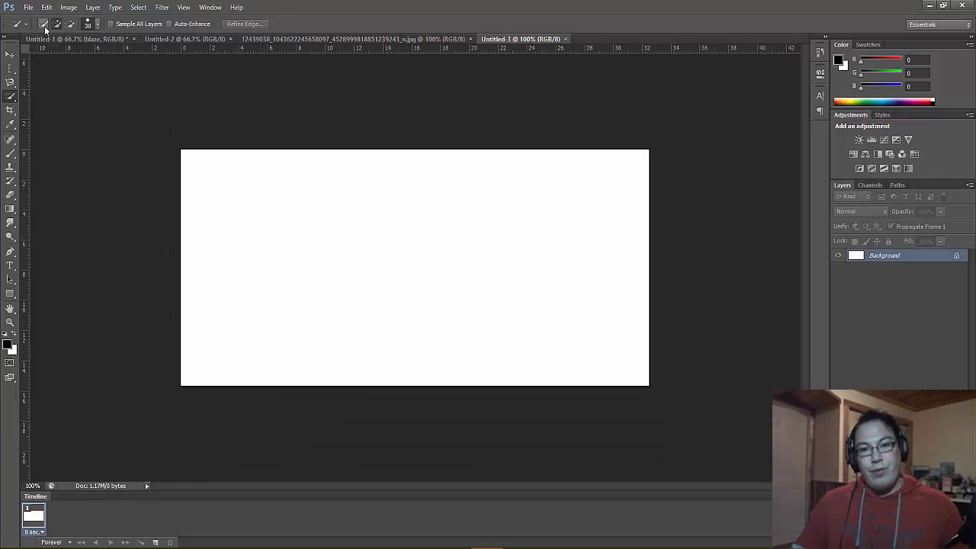
key(ctrl+v)
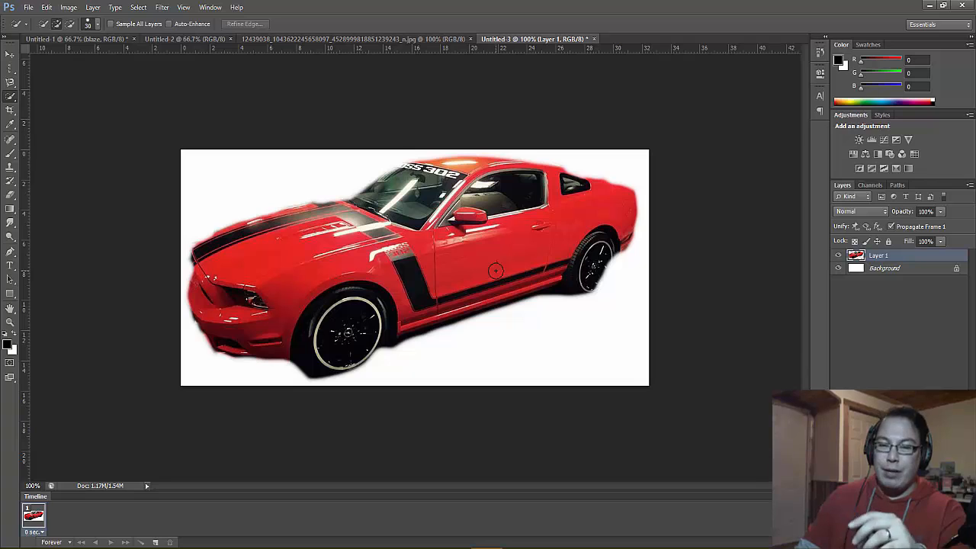
click(595, 39)
click(492, 216)
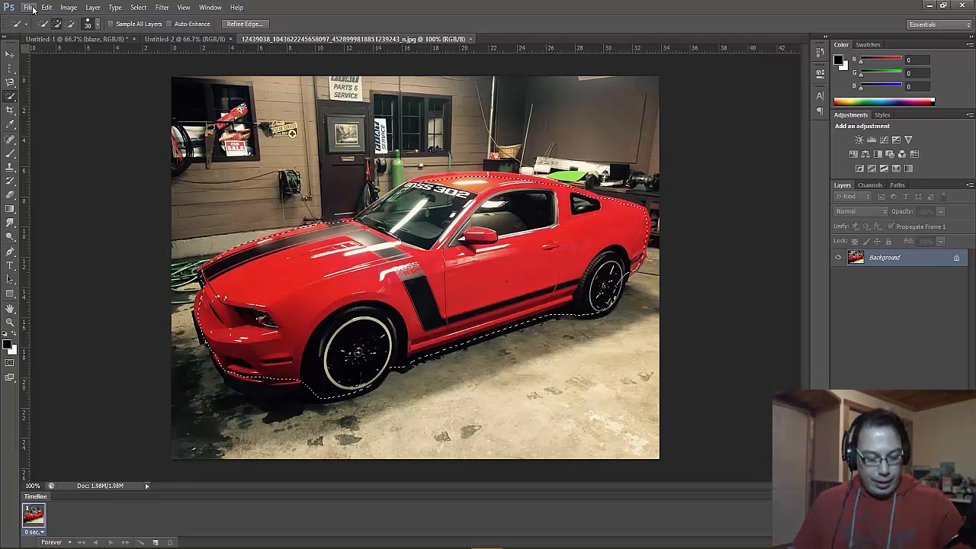
Paste the copied car into the BLAZE thumbnail document and move it above the Z and E, beside the man's face cutout
click(62, 39)
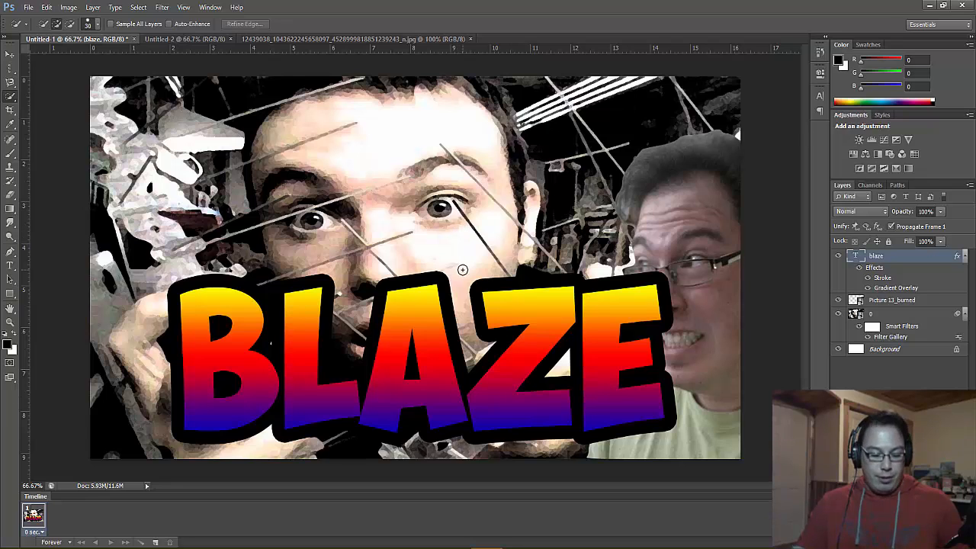
key(ctrl+v)
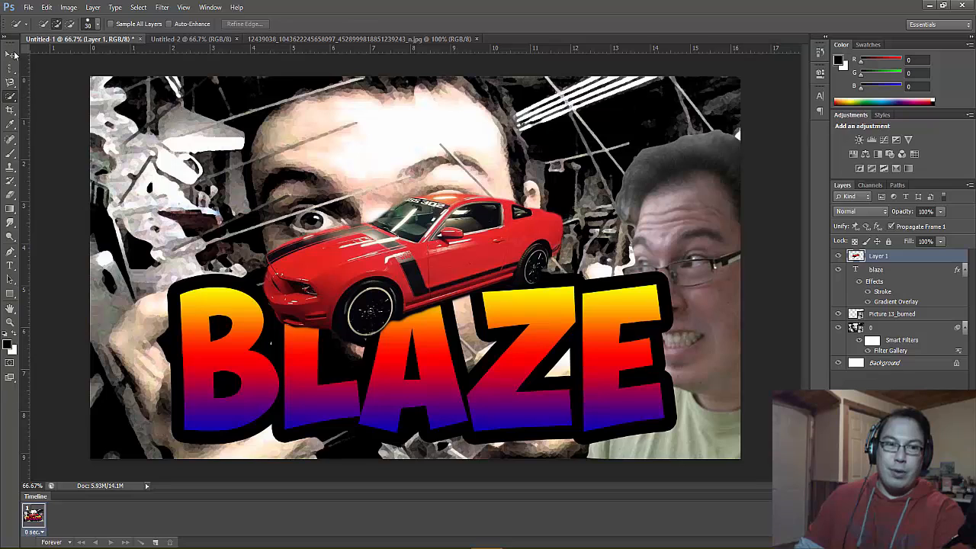
click(15, 56)
drag(463, 263, 497, 261)
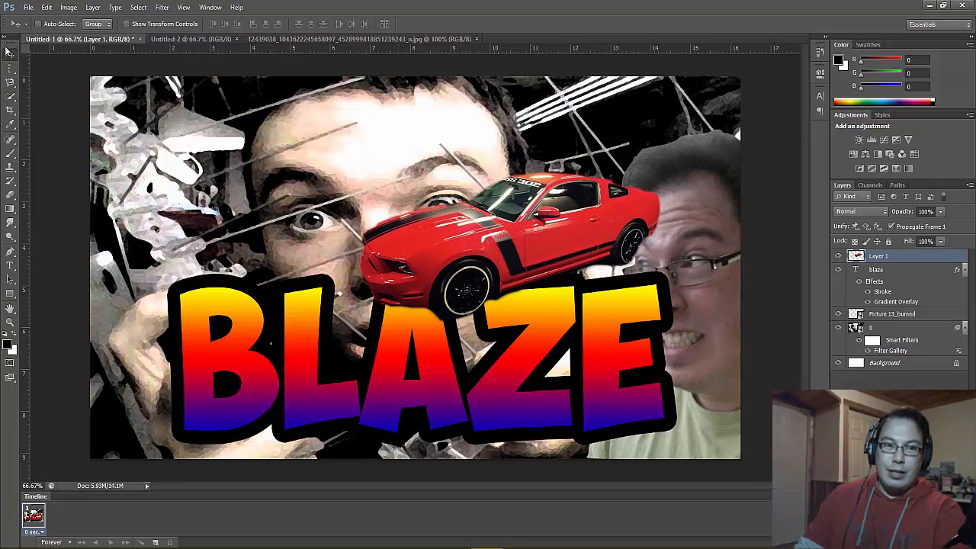
click(10, 84)
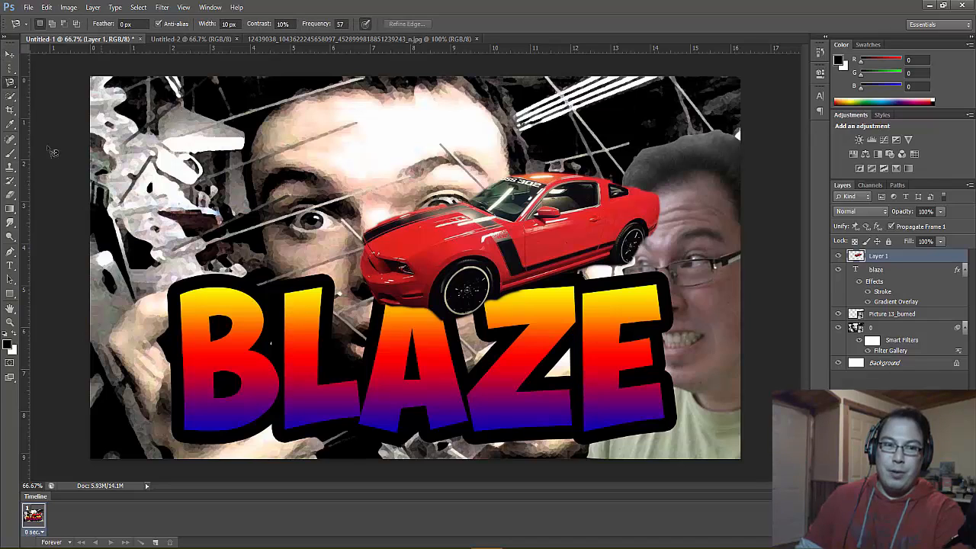
click(10, 55)
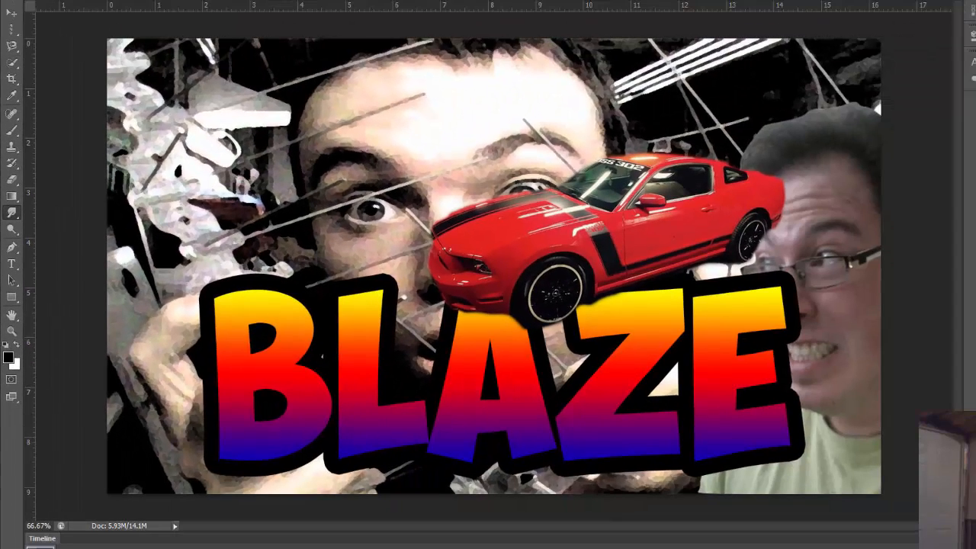
Enlarge the soft Smudge brush and smear the car's nose, hood edge and front bumper outward
click(40, 0)
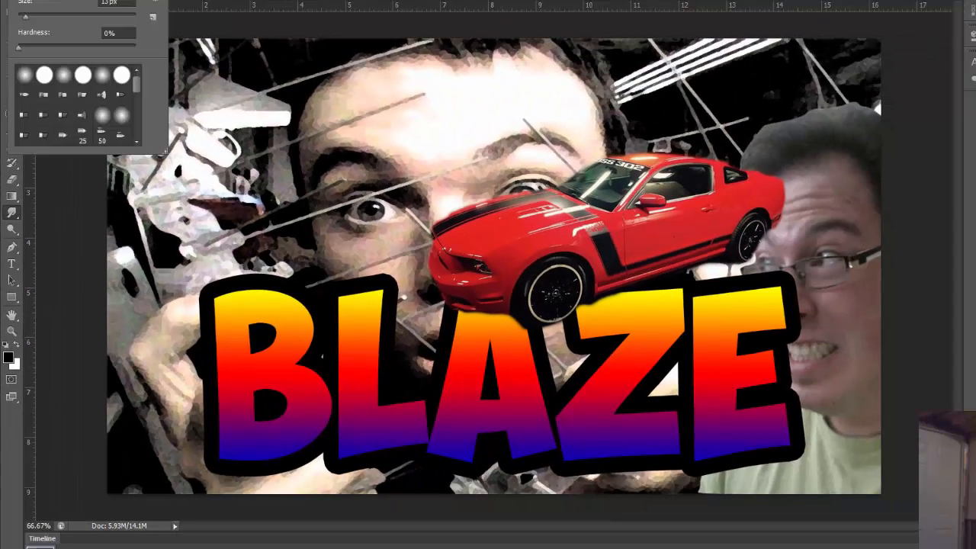
click(27, 21)
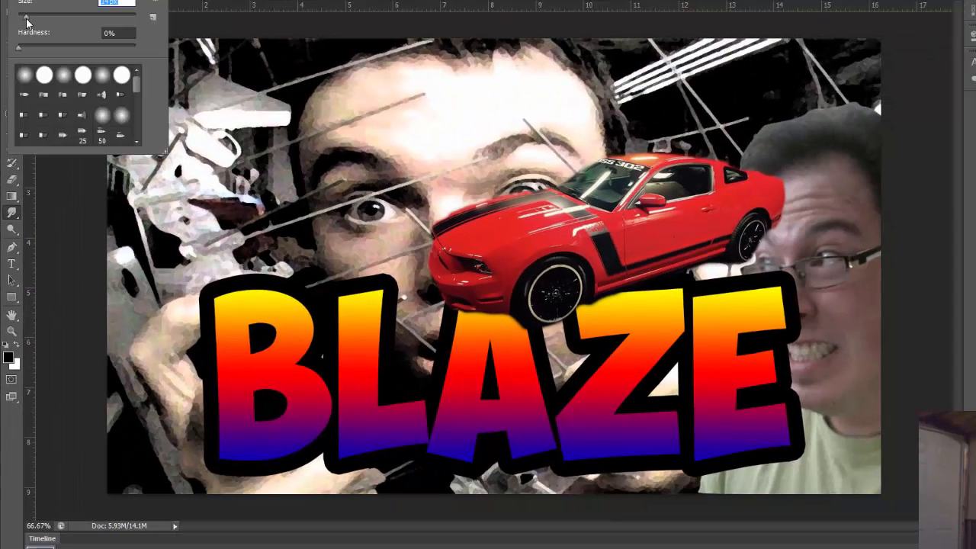
click(292, 111)
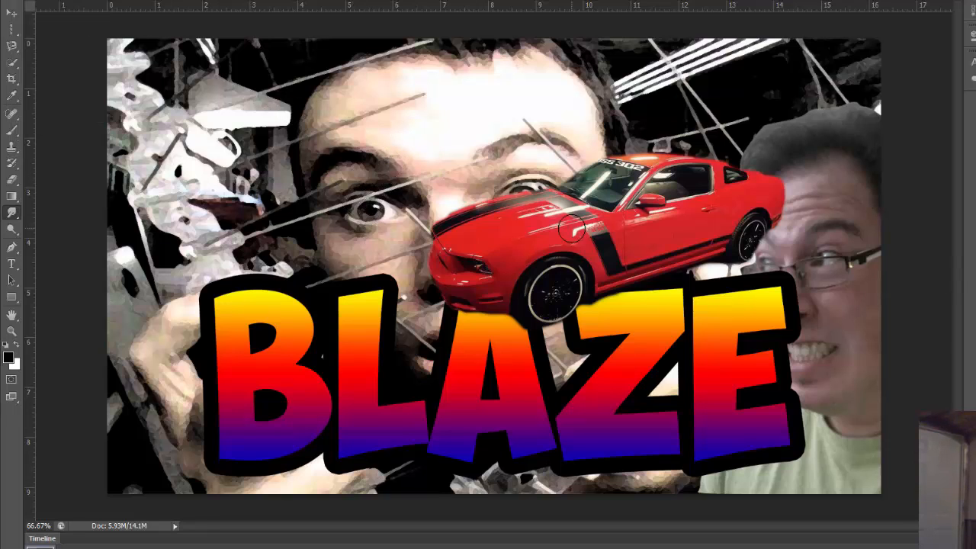
drag(450, 260, 345, 293)
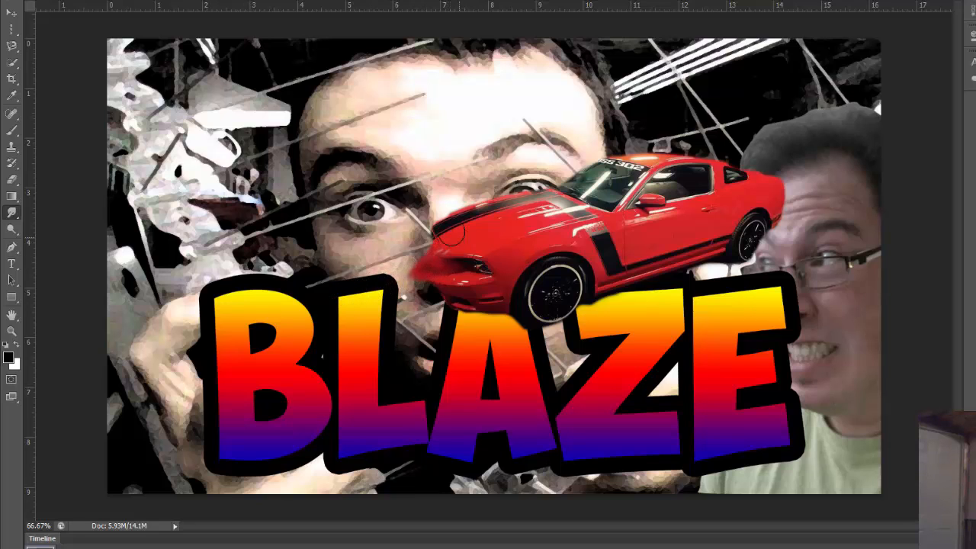
drag(443, 232, 405, 257)
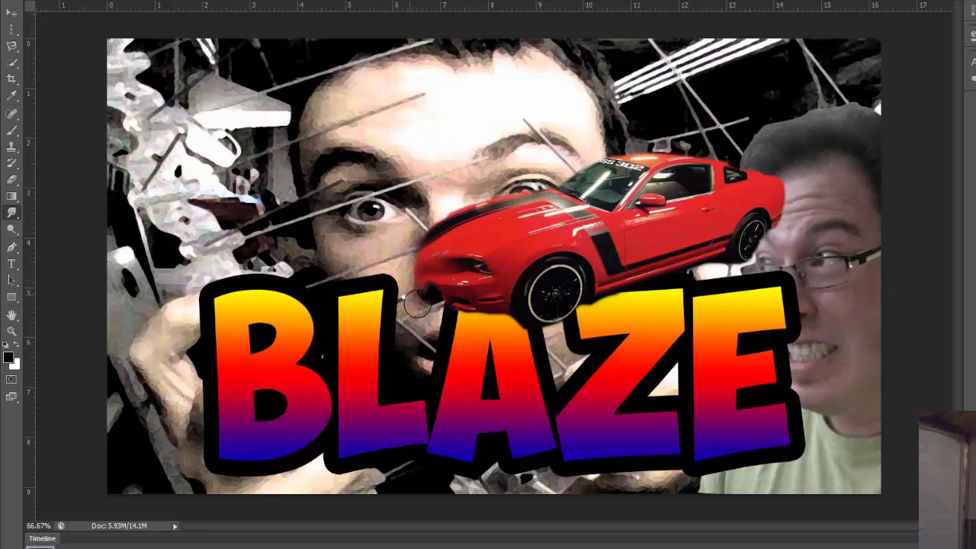
drag(420, 300, 428, 306)
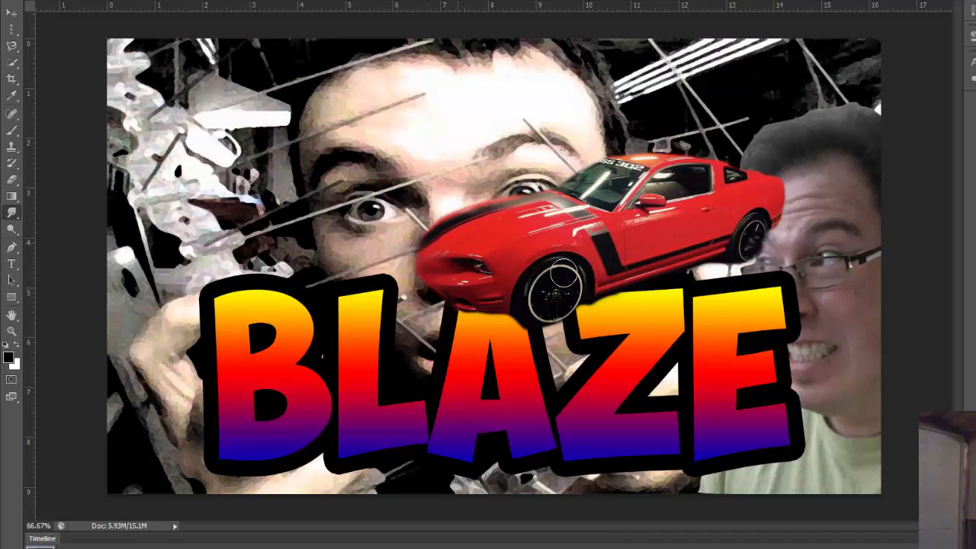
Try smudging the car's lower side between the wheels, and undo those strokes
mouse_move(627, 306)
mouse_down()
mouse_move(654, 278)
mouse_move(658, 304)
mouse_move(640, 245)
mouse_move(668, 266)
mouse_move(685, 260)
mouse_move(719, 295)
mouse_move(697, 245)
mouse_move(721, 273)
mouse_up()
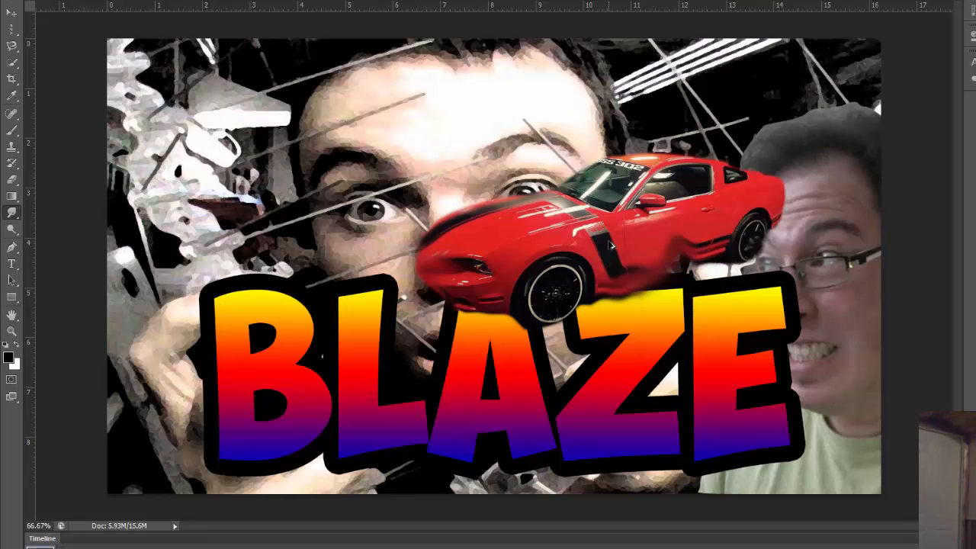
key(ctrl+alt+z)
key(ctrl+alt+z)
key(ctrl+alt+z)
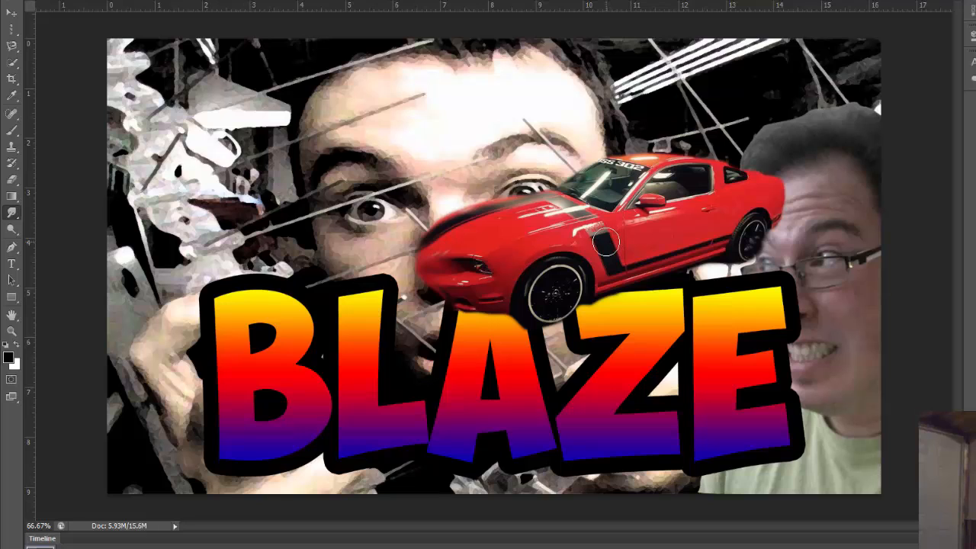